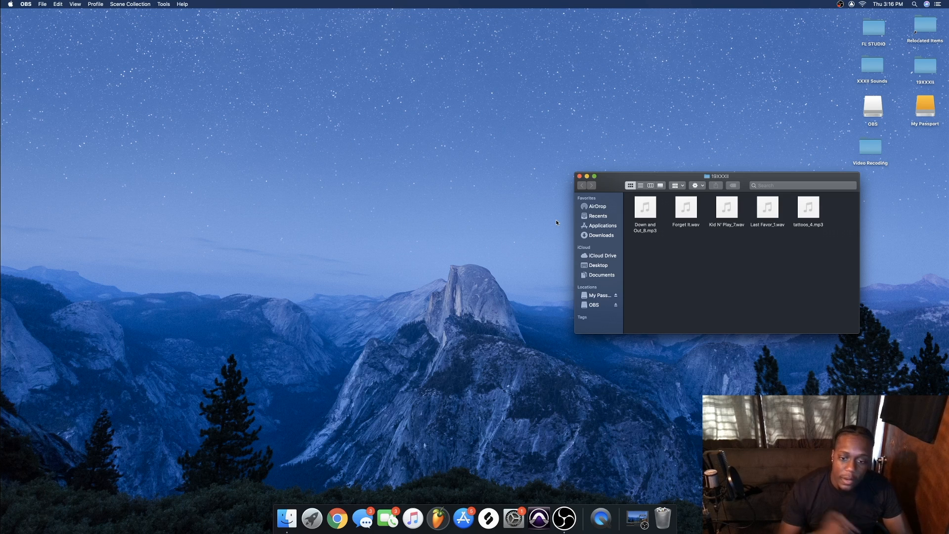
# Launch Pro Tools and create a local session named "Blah Blah" from the saved template, automatically finding and relinking its missing audio file.
pyautogui.click(545, 517)
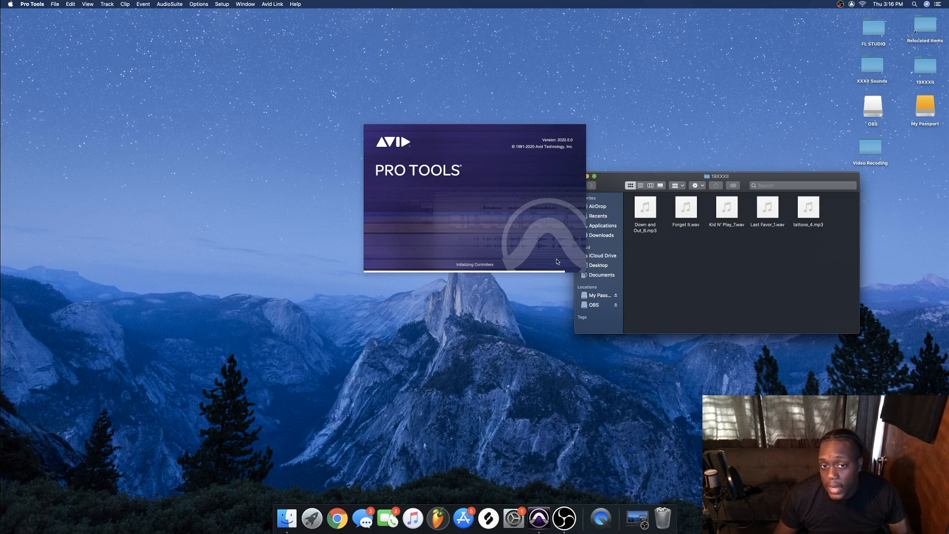
pyautogui.click(545, 214)
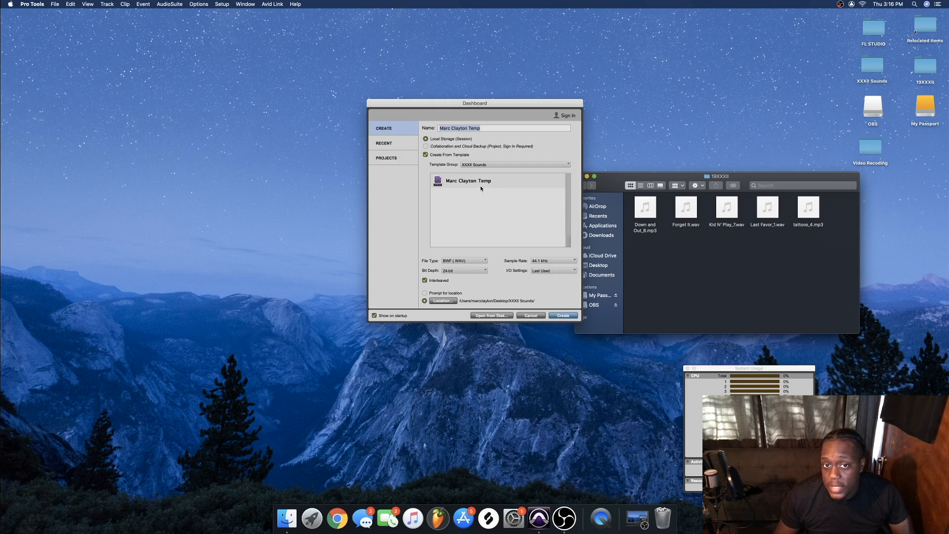
pyautogui.click(426, 155)
pyautogui.click(426, 155)
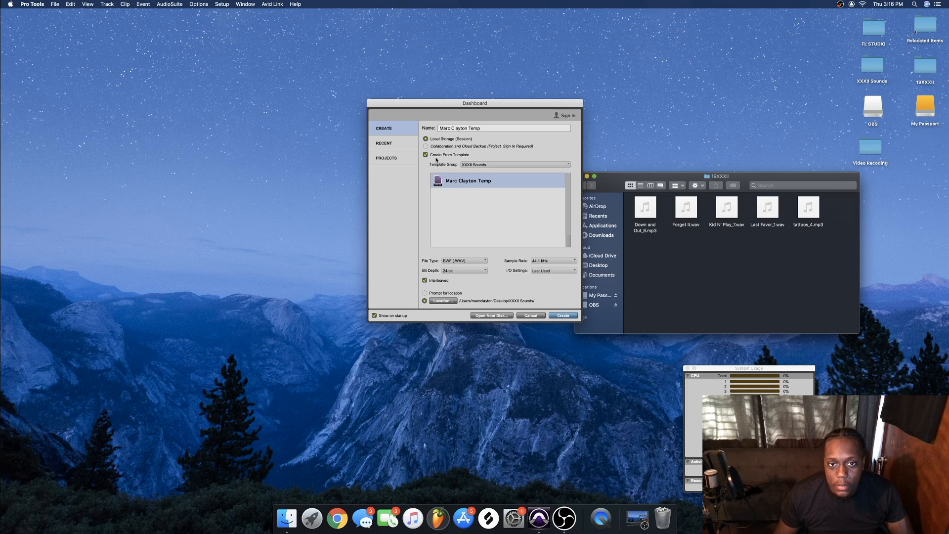
pyautogui.click(477, 129)
pyautogui.tripleClick(476, 129)
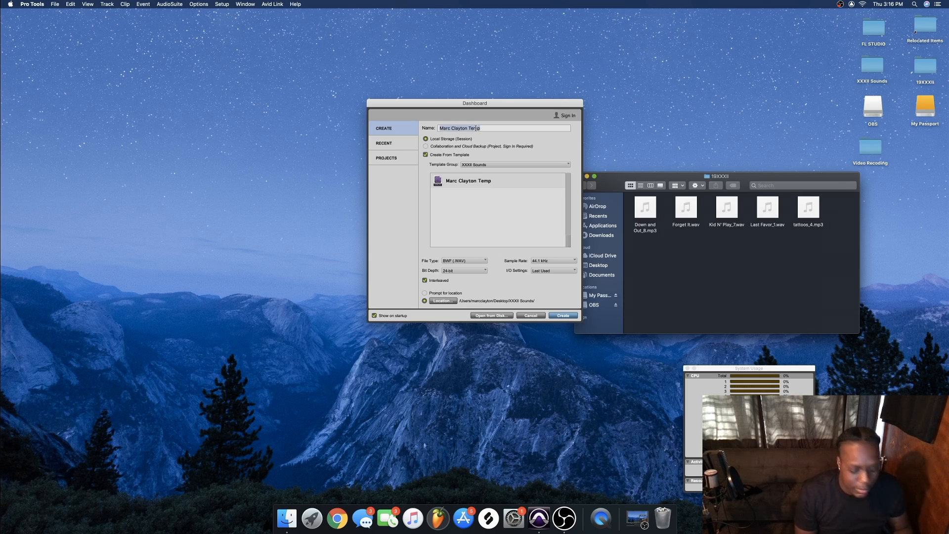
pyautogui.write('Blah')
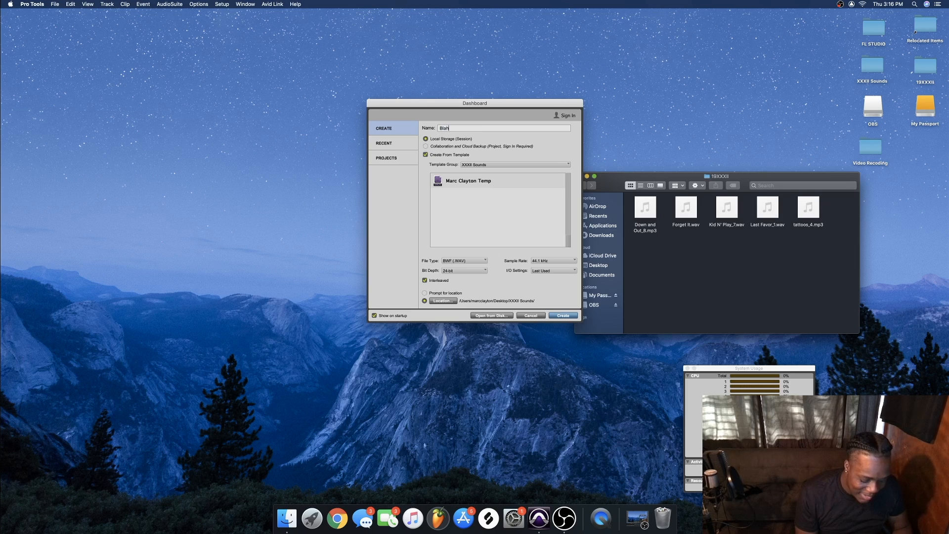
pyautogui.write(' Blah')
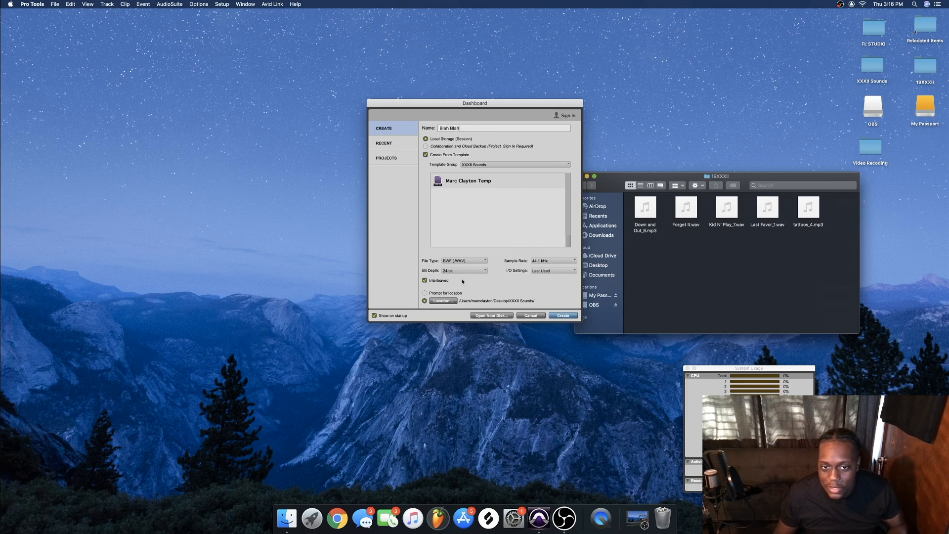
pyautogui.click(563, 316)
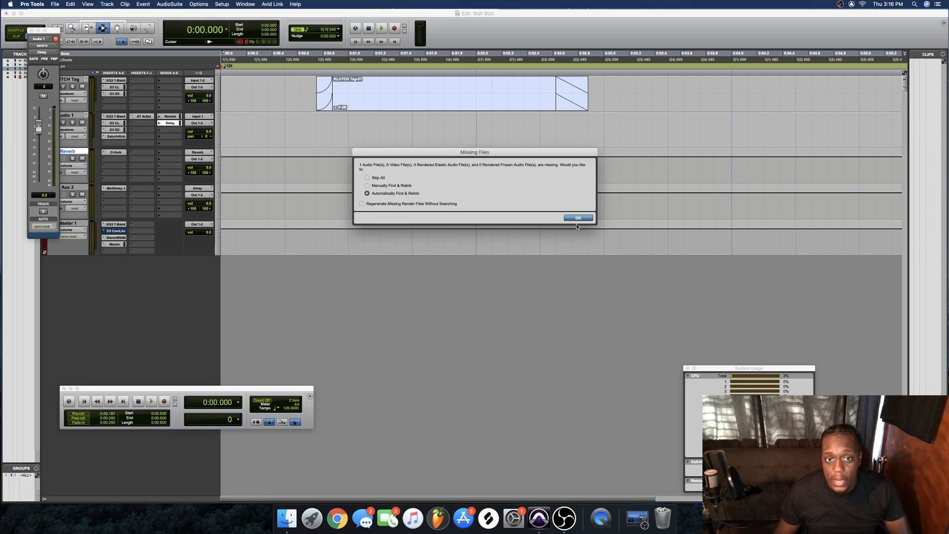
pyautogui.click(577, 219)
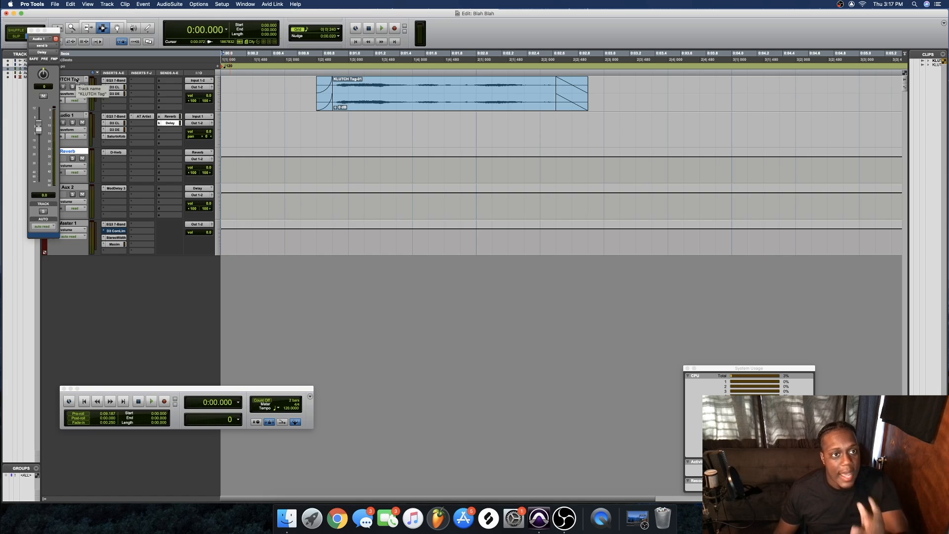
# Play the KLUTCH Tag clip from just before its start, and stop playback near its end.
pyautogui.click(270, 81)
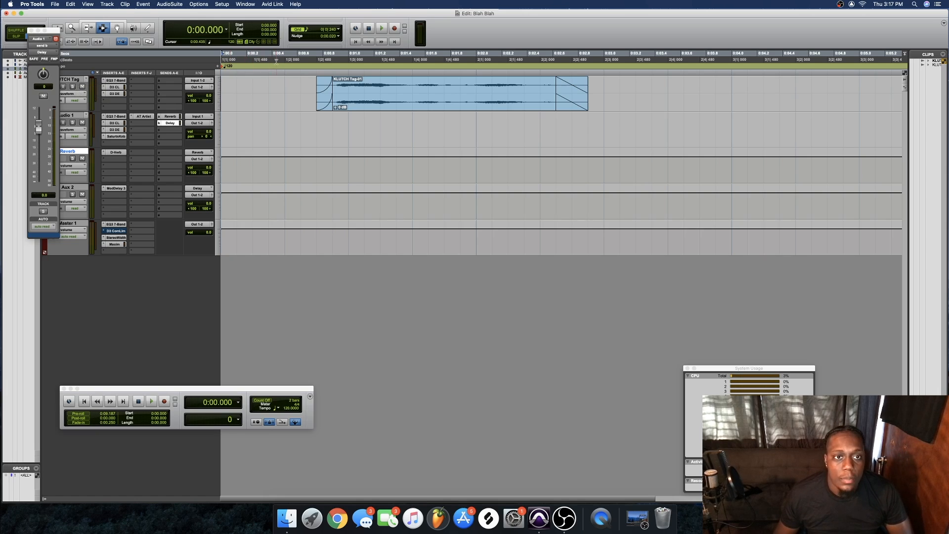
pyautogui.click(383, 29)
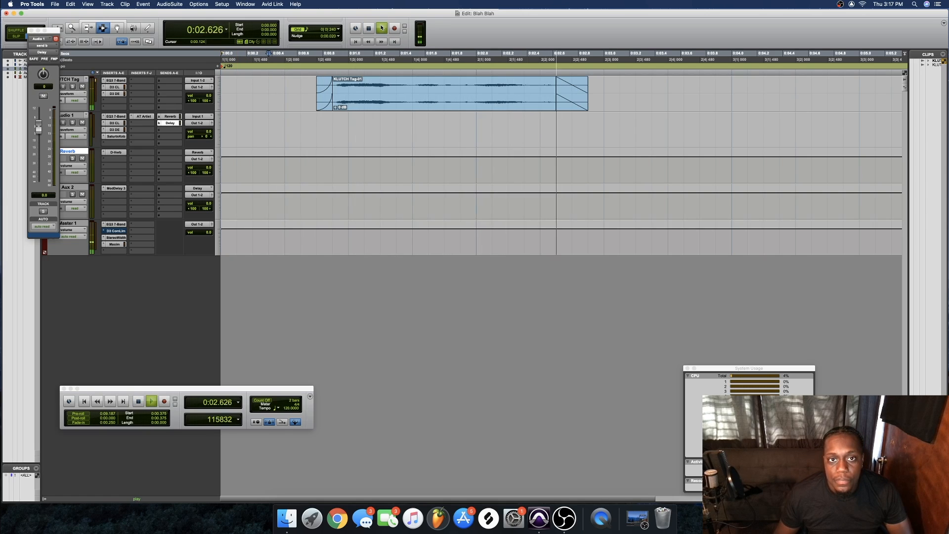
pyautogui.click(369, 29)
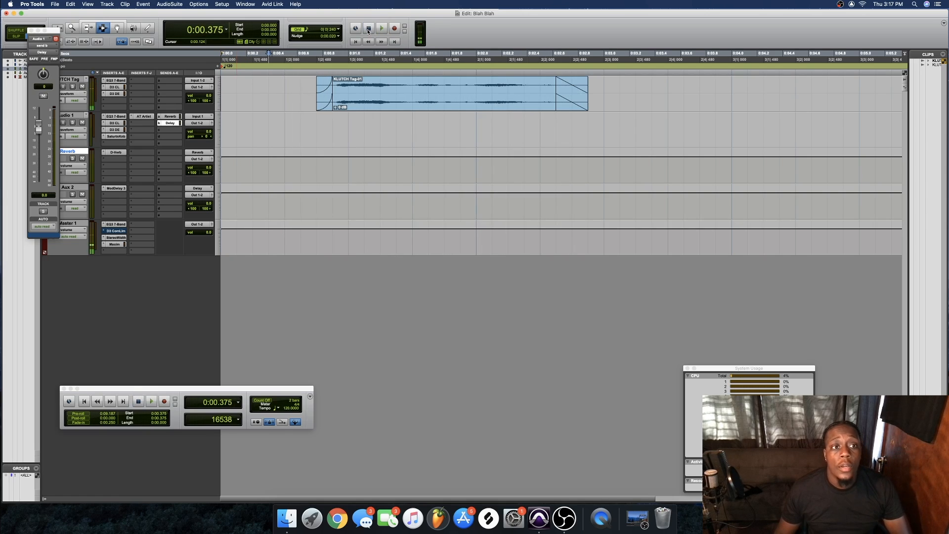
# Review the EQ, compressor and de-esser inserts on the KLUTCH Tag track, then close the plug-in window.
pyautogui.click(118, 80)
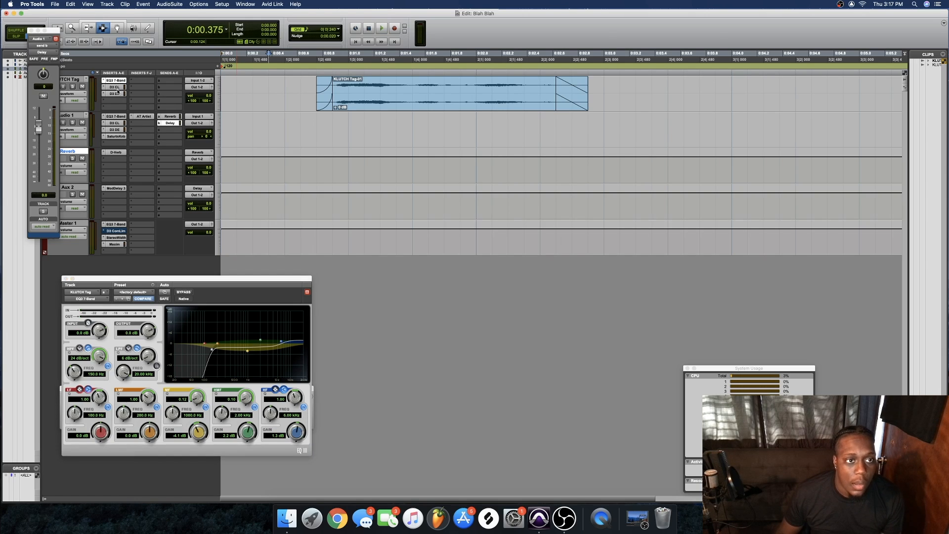
pyautogui.click(115, 86)
pyautogui.click(115, 93)
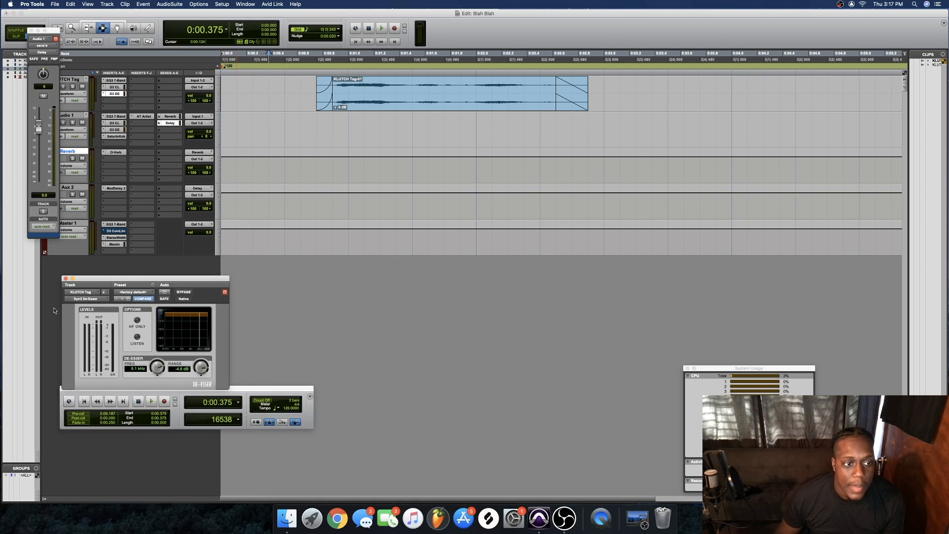
pyautogui.click(65, 278)
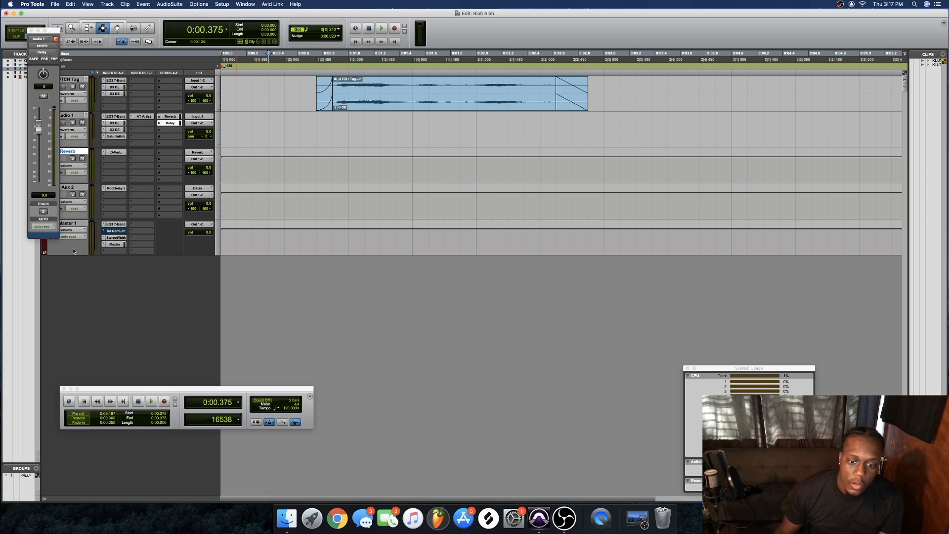
# Quit Pro Tools without saving the changes to the "Blah Blah" session.
pyautogui.rightClick(567, 527)
pyautogui.click(553, 491)
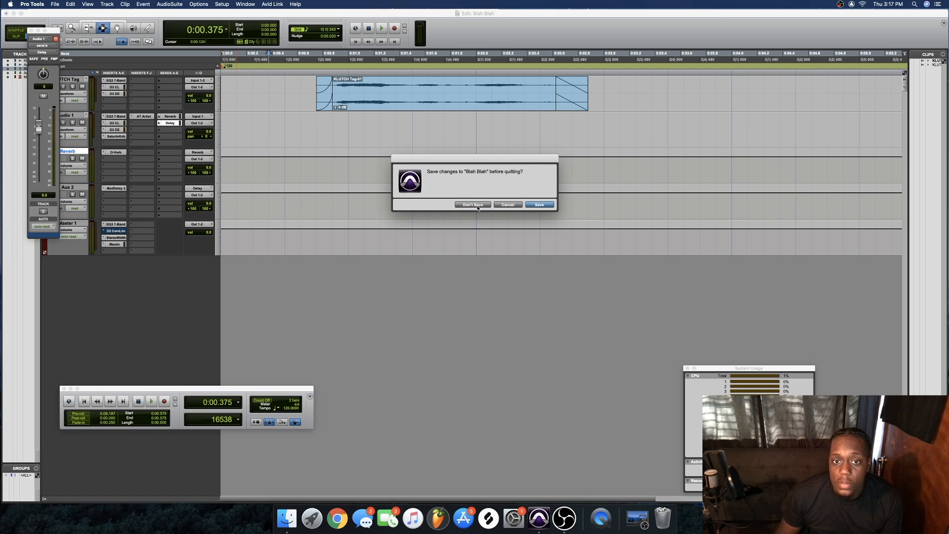
pyautogui.click(472, 204)
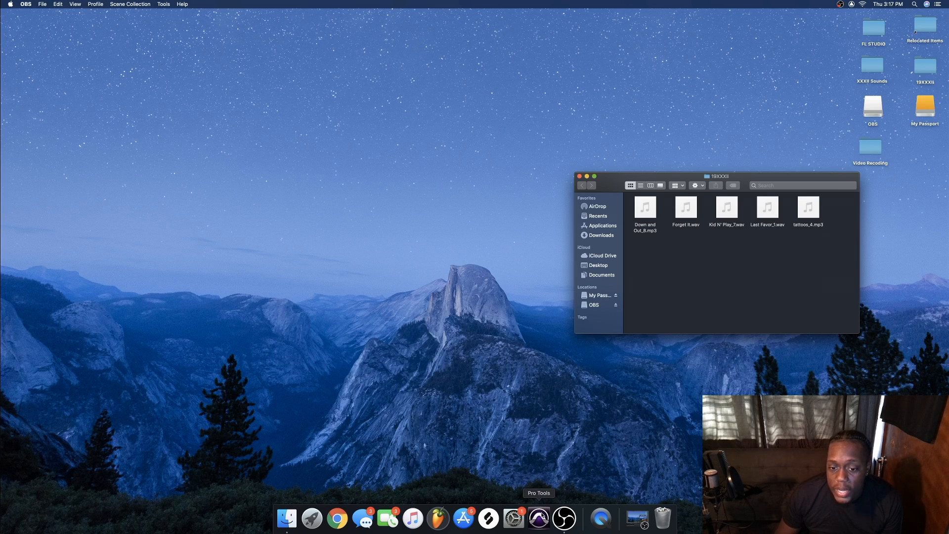
# Relaunch Pro Tools, create a local session named "New temp" without a template, and enlarge its Edit window to full screen.
pyautogui.click(542, 516)
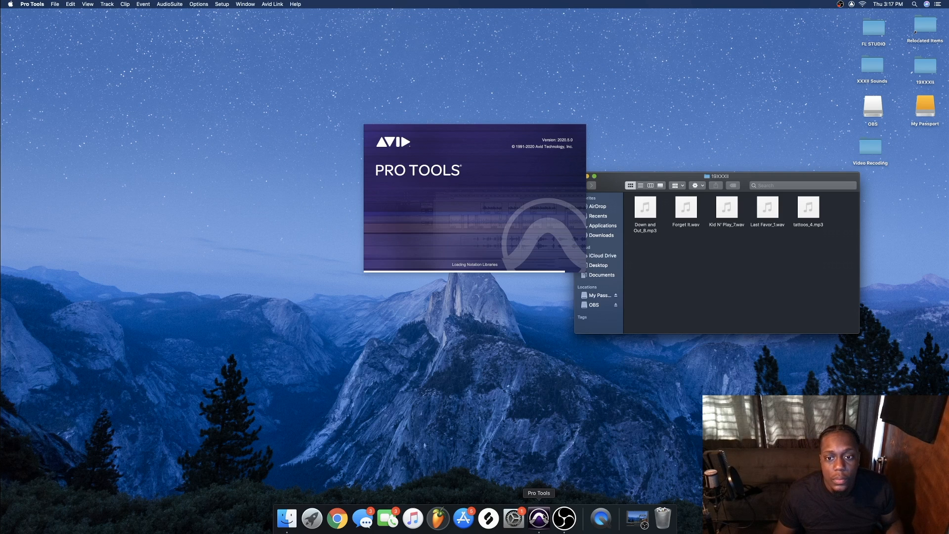
pyautogui.click(547, 217)
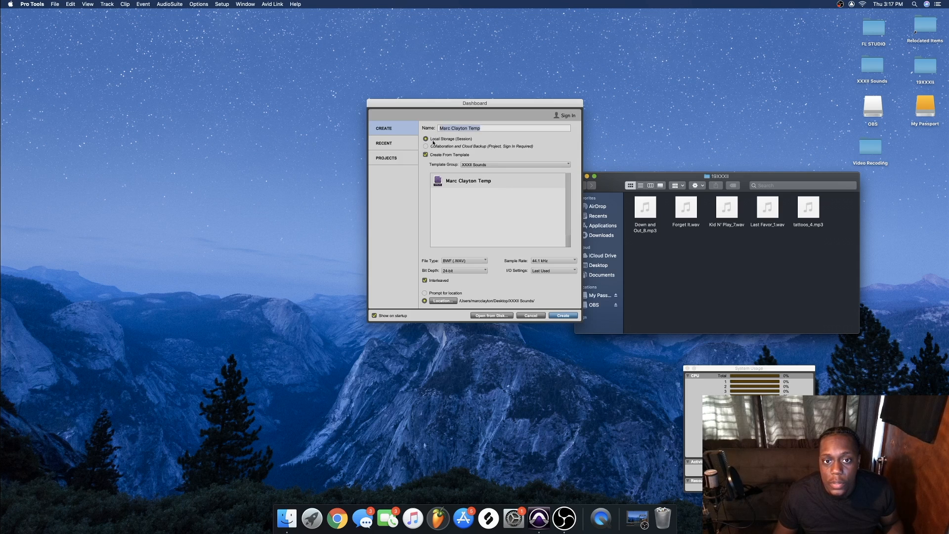
pyautogui.click(425, 154)
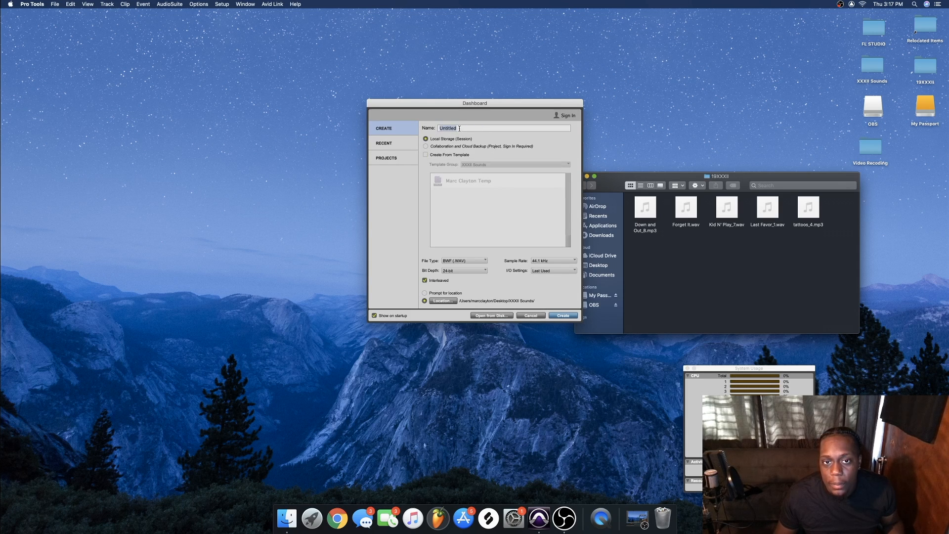
pyautogui.write('New temp')
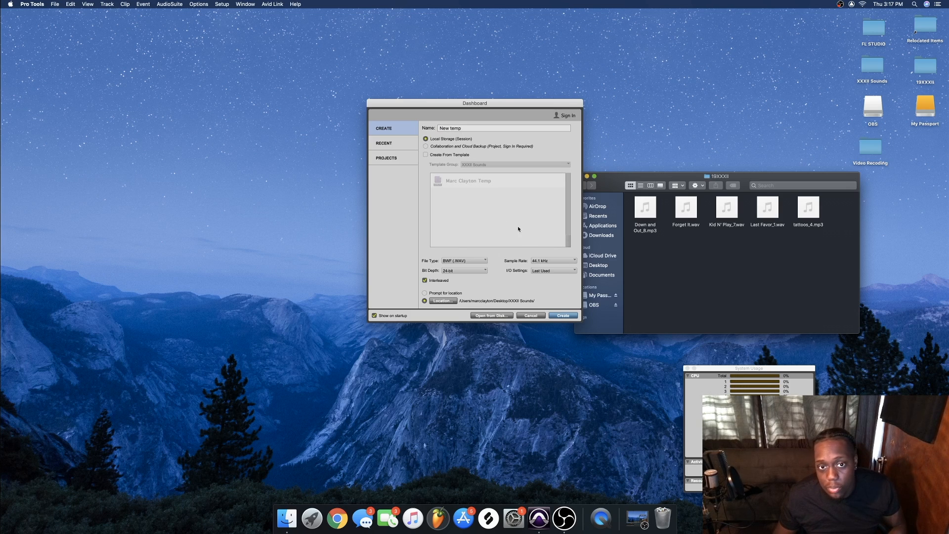
pyautogui.click(567, 316)
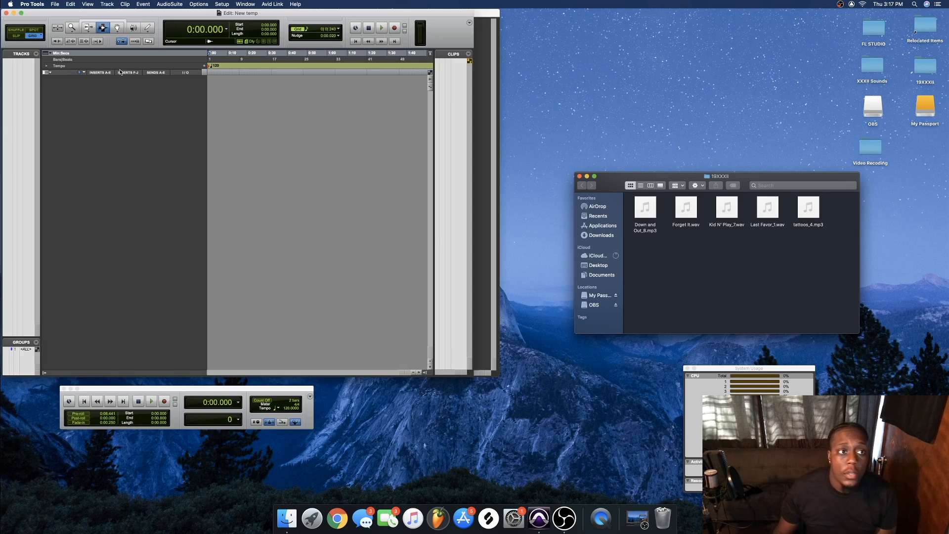
pyautogui.click(22, 13)
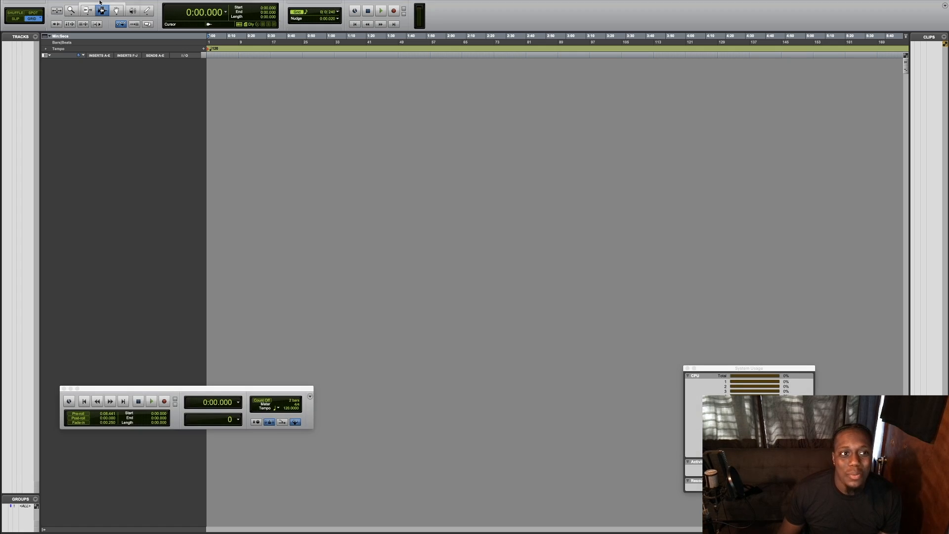
# Create one new stereo Master Fader track in the empty session.
pyautogui.moveTo(97, 5)
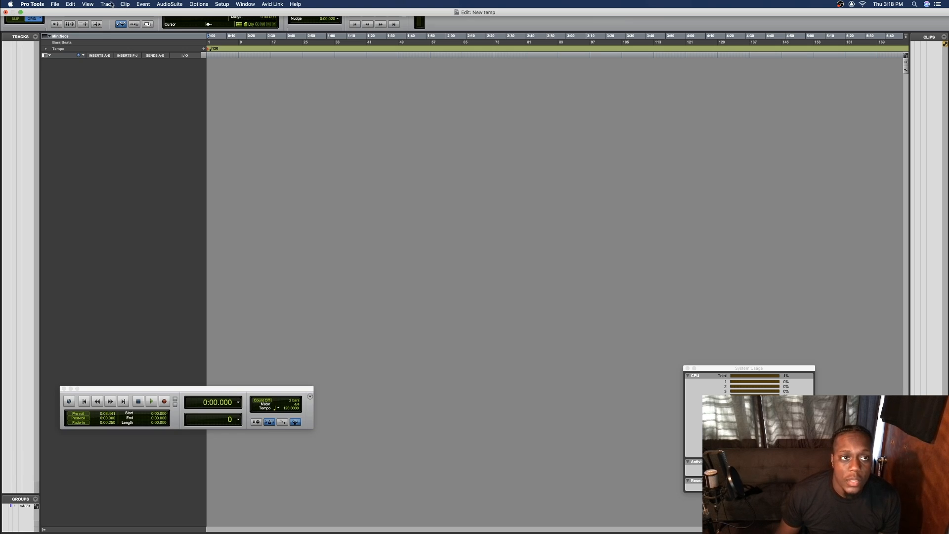
pyautogui.click(107, 4)
pyautogui.click(118, 12)
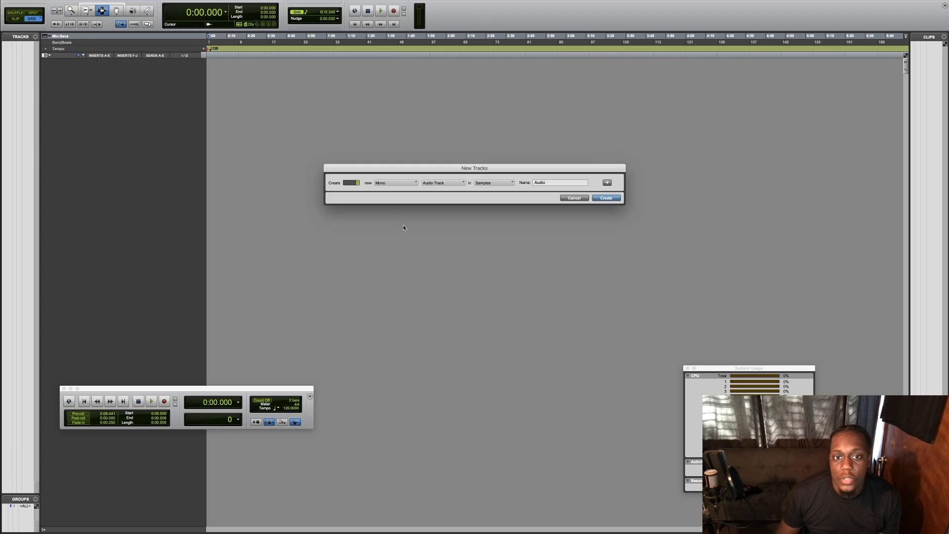
pyautogui.click(395, 182)
pyautogui.click(390, 190)
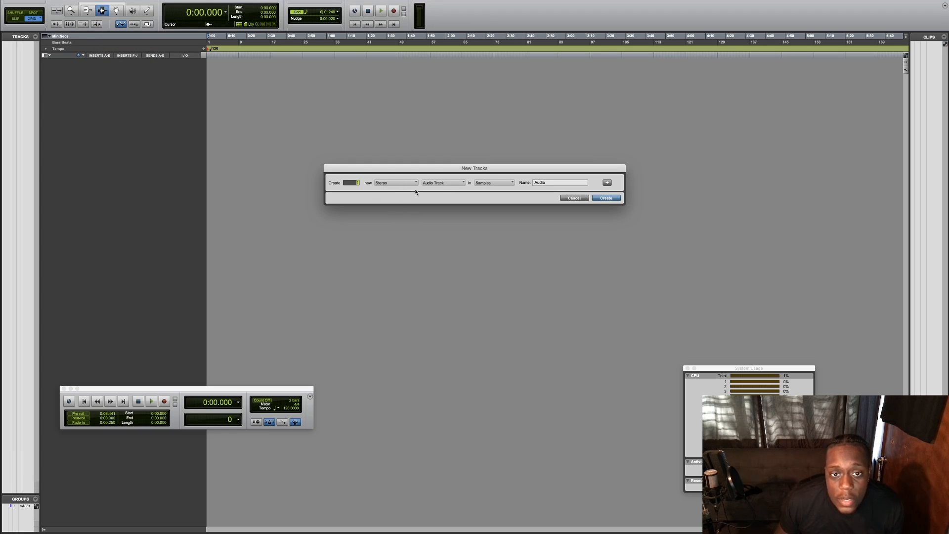
pyautogui.click(439, 182)
pyautogui.click(450, 197)
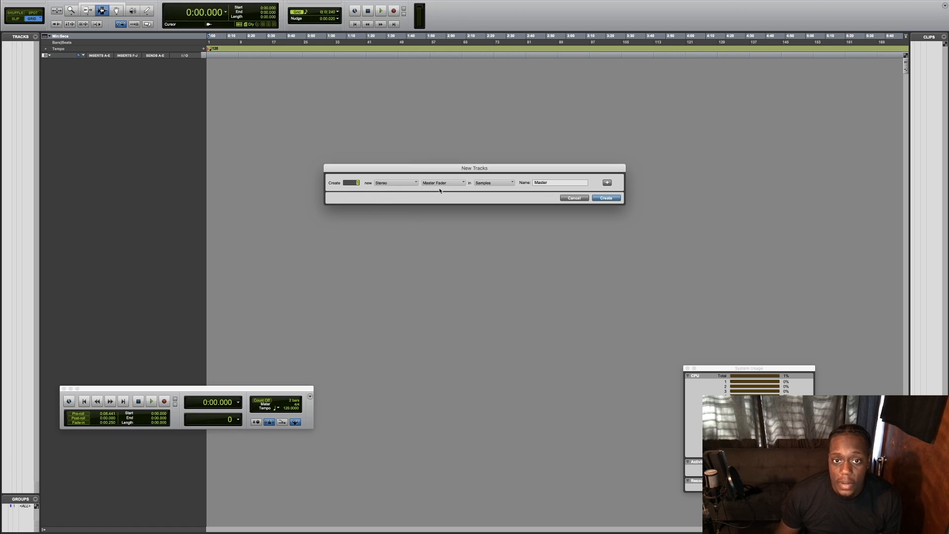
pyautogui.click(606, 198)
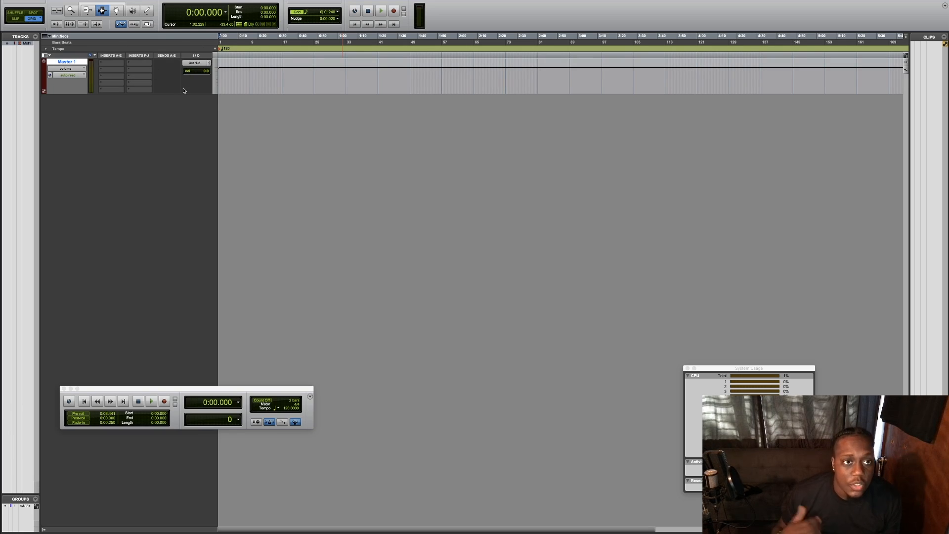
# Create one new mono audio track and move it above the master track.
pyautogui.moveTo(140, 3)
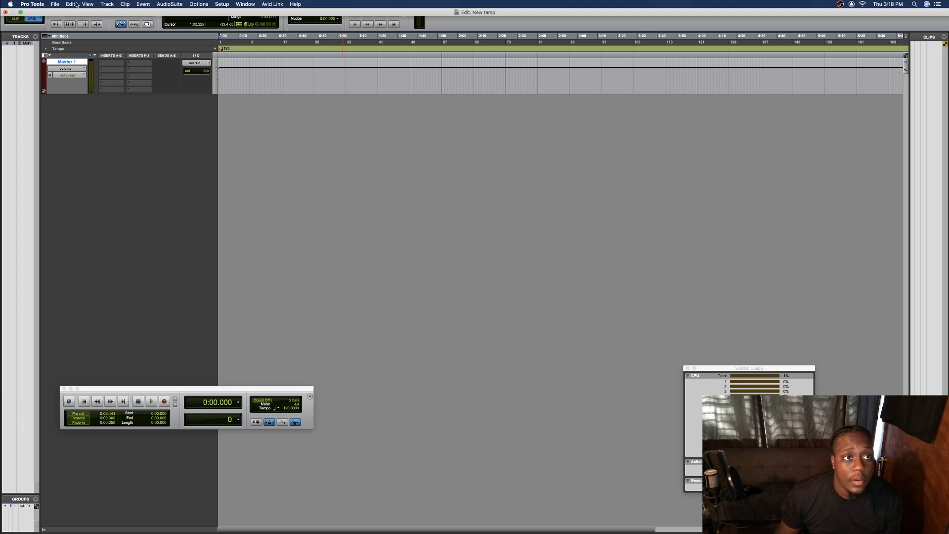
pyautogui.click(107, 5)
pyautogui.click(114, 14)
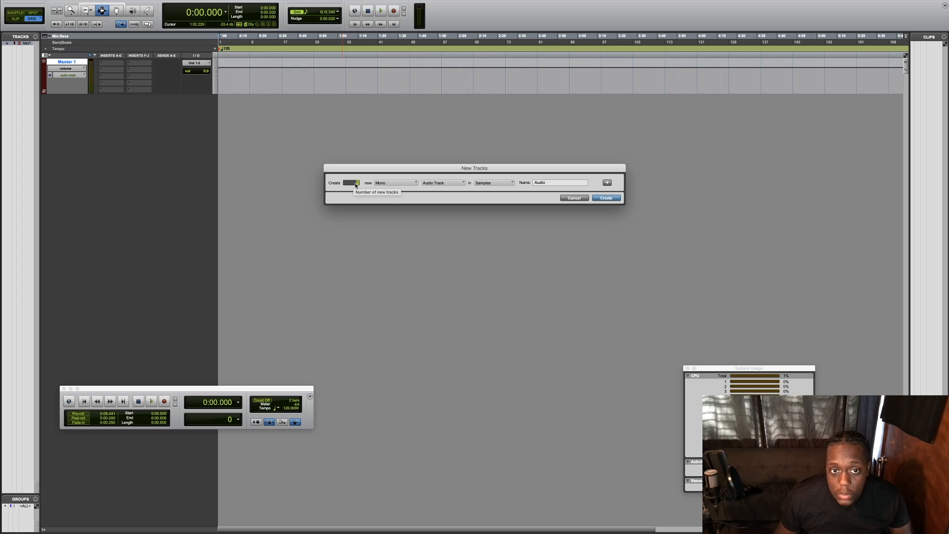
pyautogui.click(441, 184)
pyautogui.click(435, 184)
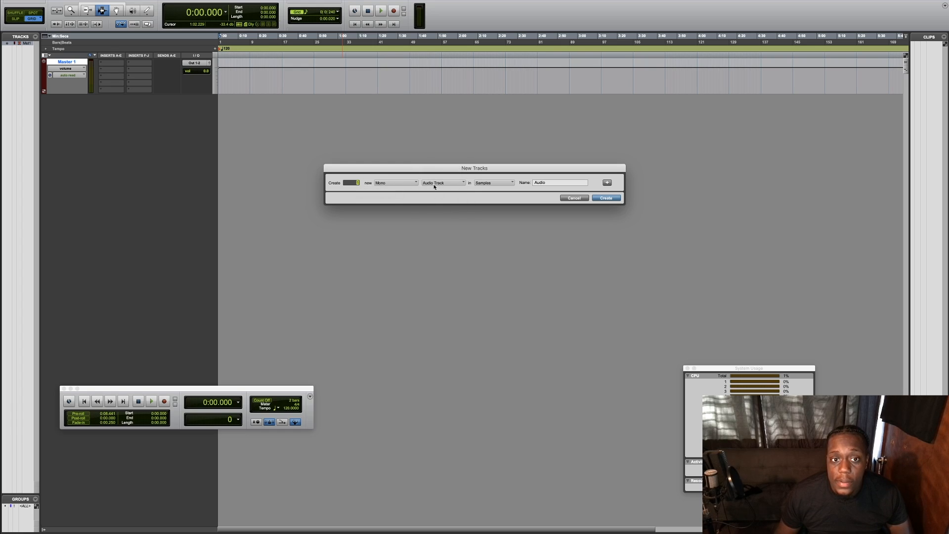
pyautogui.click(612, 199)
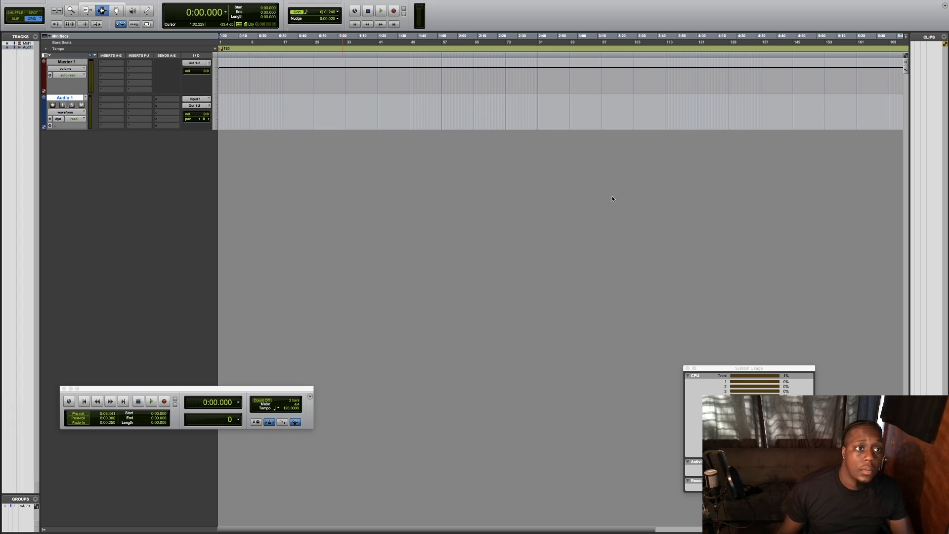
pyautogui.moveTo(70, 98); pyautogui.dragTo(70, 52)
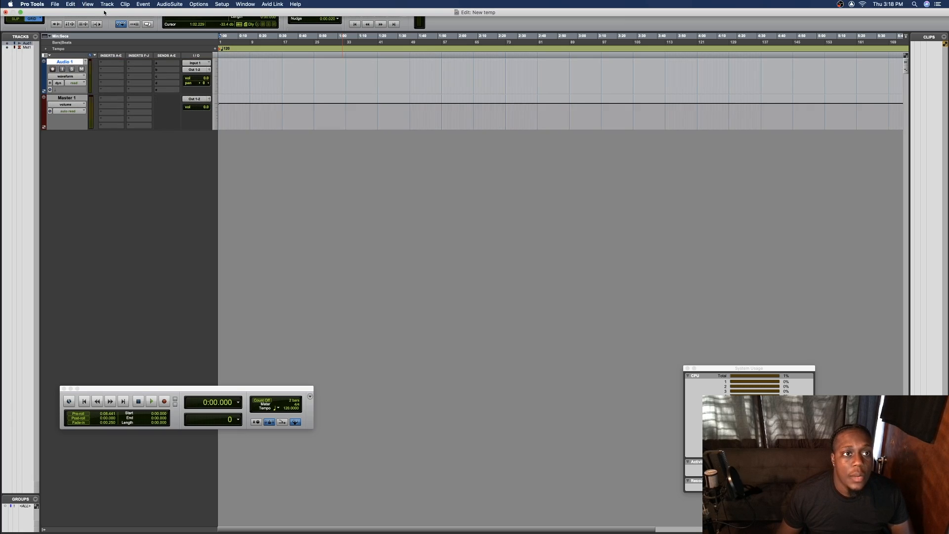
# Create two new stereo Aux Input tracks in the session.
pyautogui.click(107, 4)
pyautogui.click(115, 15)
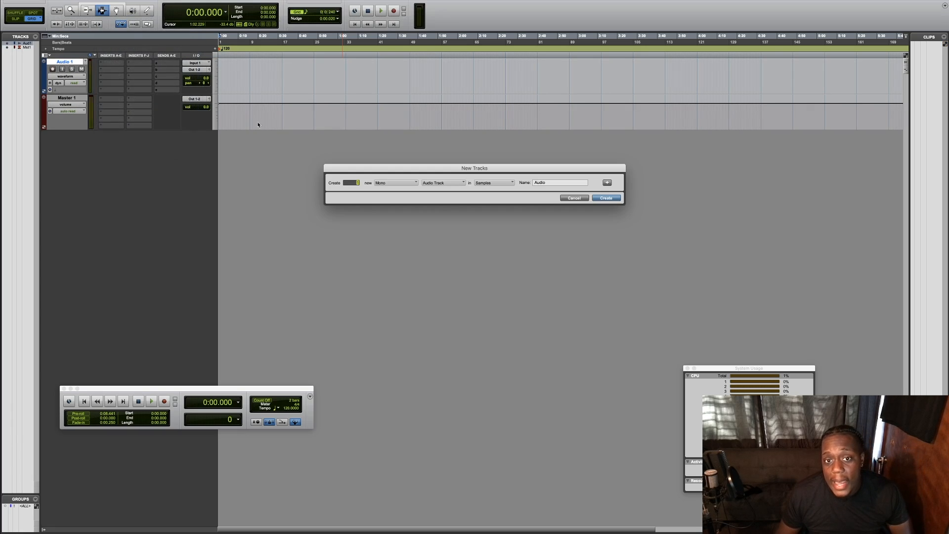
pyautogui.click(385, 184)
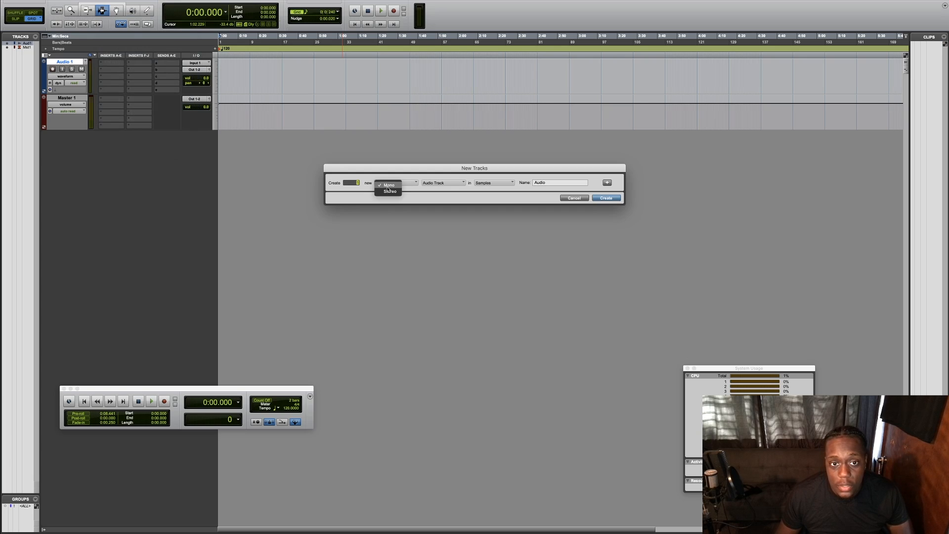
pyautogui.click(389, 191)
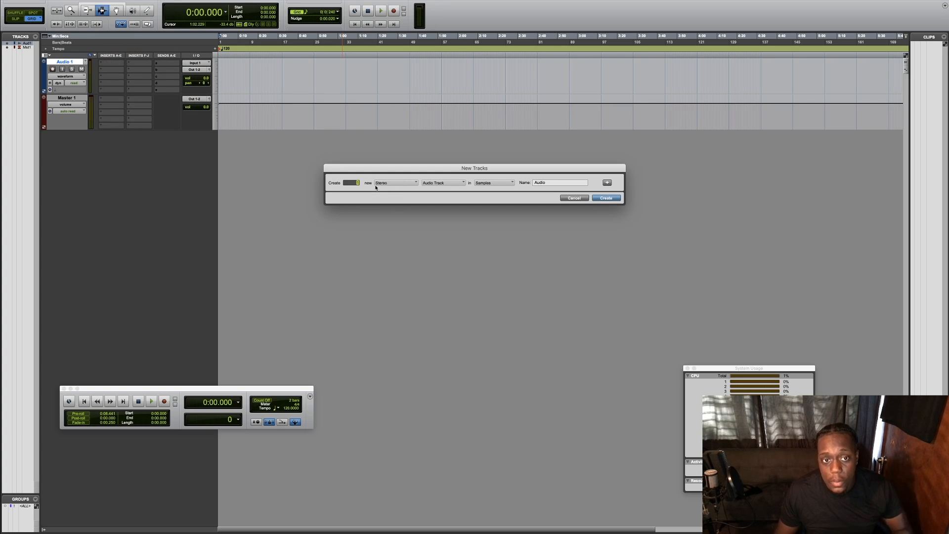
pyautogui.click(442, 184)
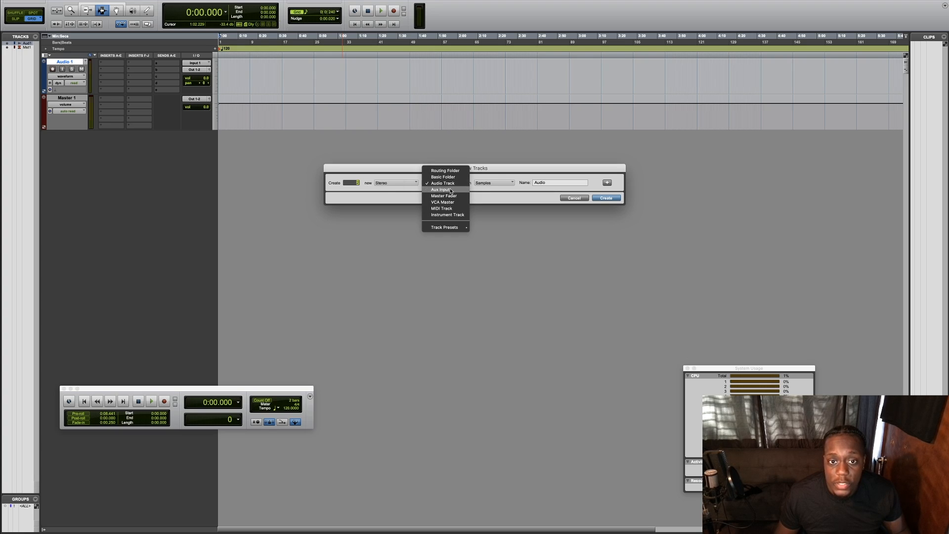
pyautogui.click(451, 190)
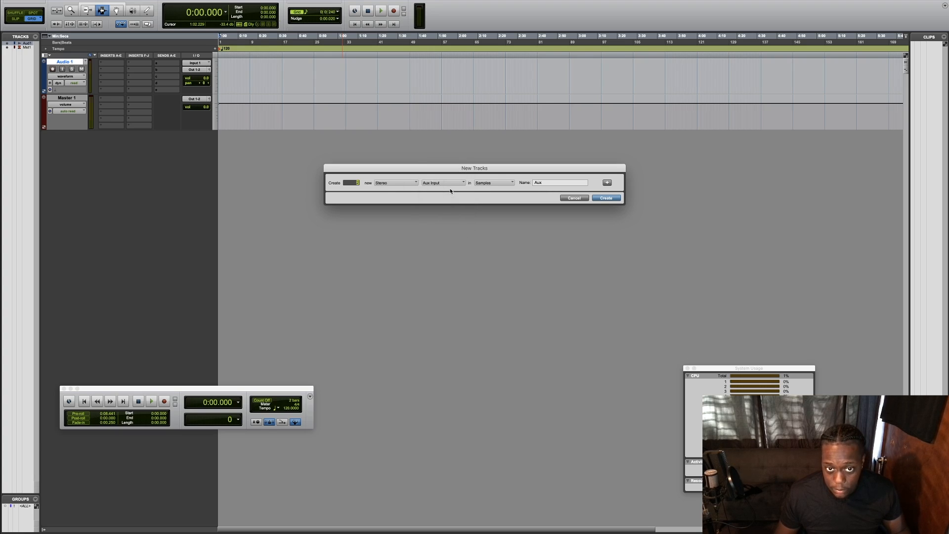
pyautogui.click(611, 198)
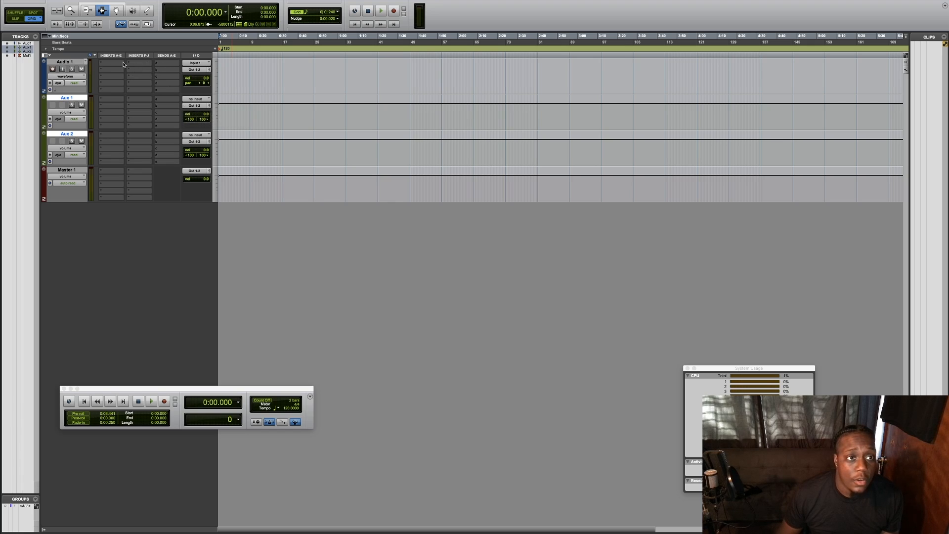
# Add two sends to the Audio 1 track, routed to Bus 1-2 (Stereo) and Bus 3-4 (Stereo).
pyautogui.click(64, 63)
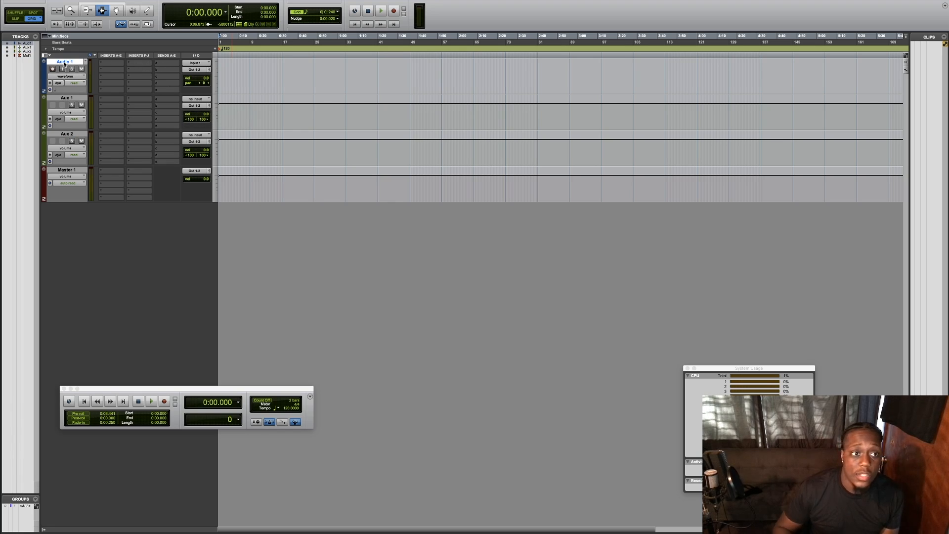
pyautogui.click(157, 63)
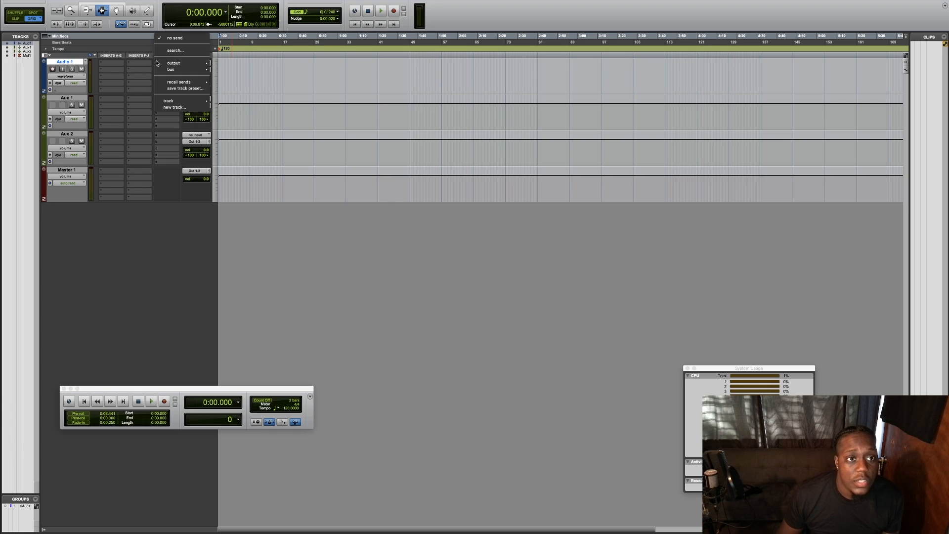
pyautogui.moveTo(164, 67)
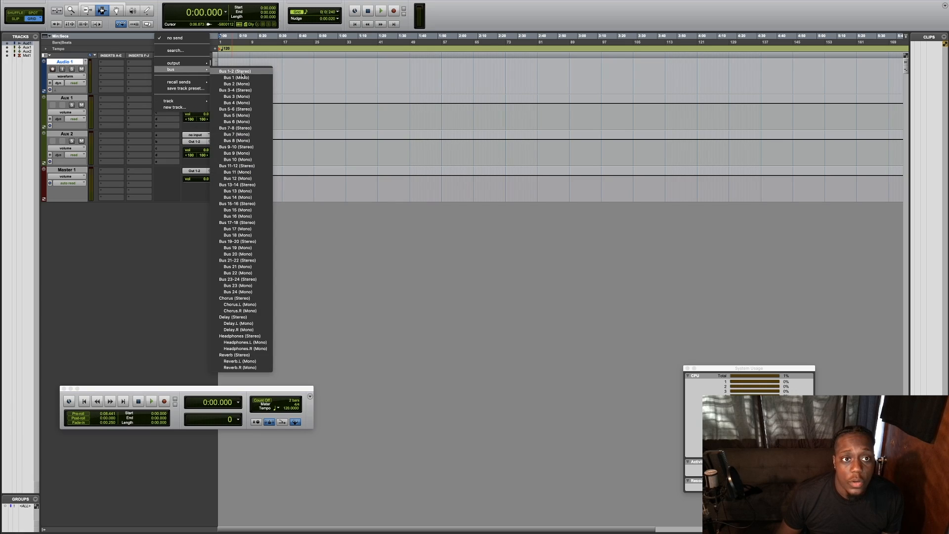
pyautogui.click(242, 72)
pyautogui.click(156, 69)
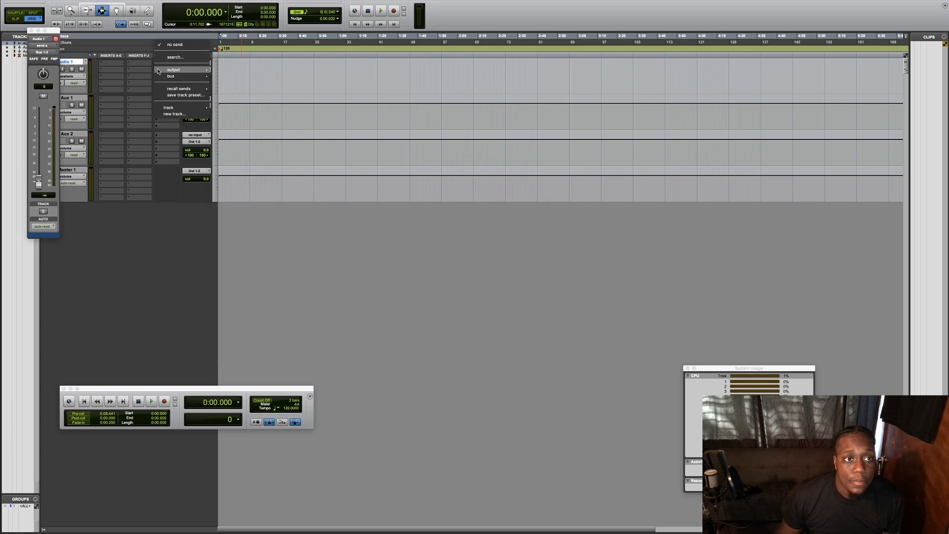
pyautogui.moveTo(171, 76)
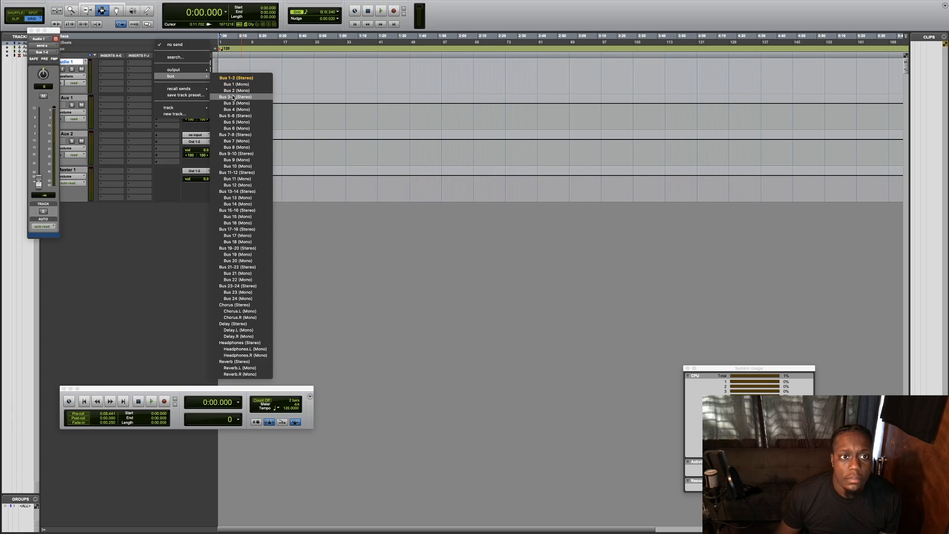
pyautogui.click(234, 97)
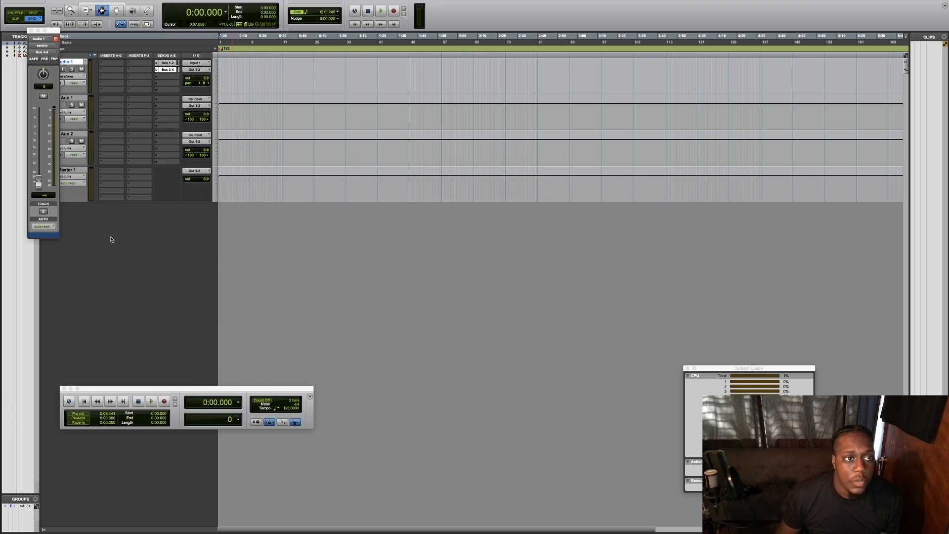
# Set the input of Aux 1 to Bus 1-2 (Stereo) and the input of Aux 2 to Bus 3-4 (Stereo).
pyautogui.click(188, 98)
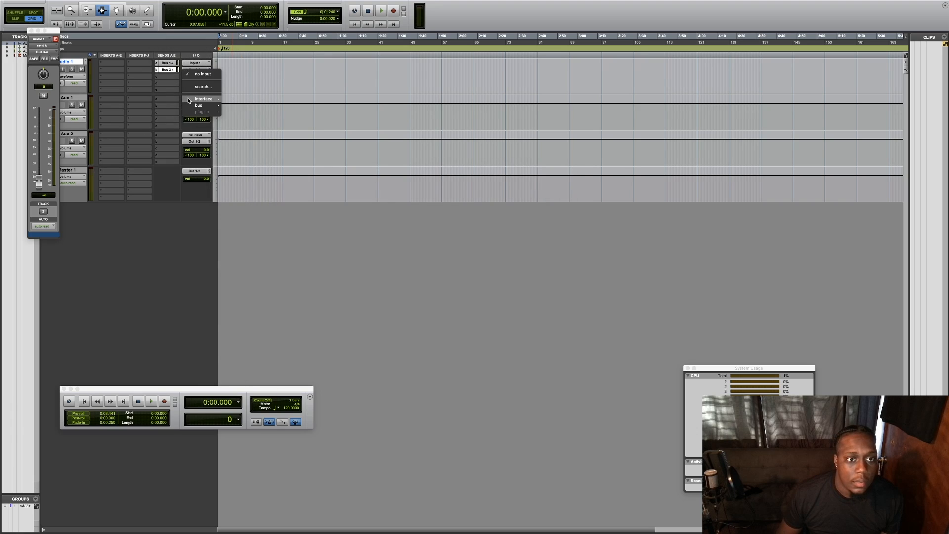
pyautogui.click(176, 228)
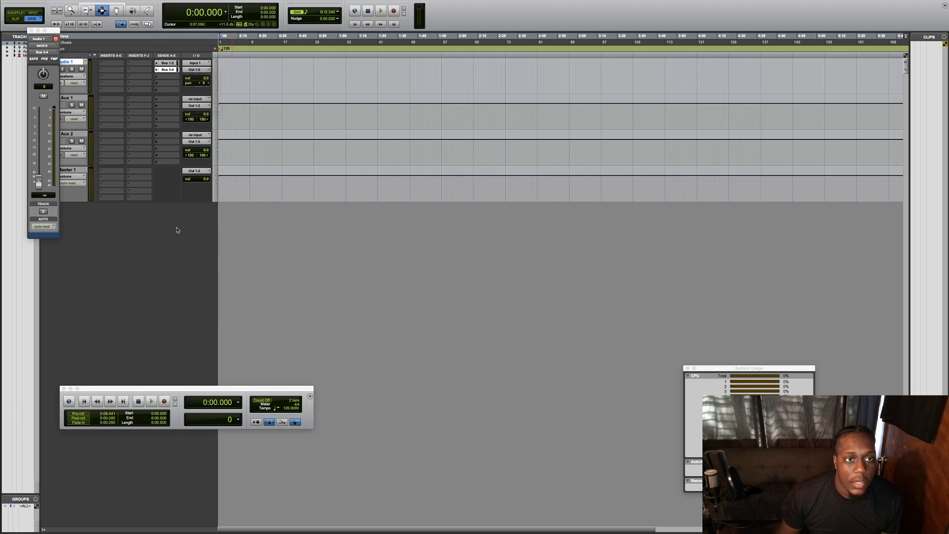
pyautogui.click(205, 103)
pyautogui.moveTo(202, 108)
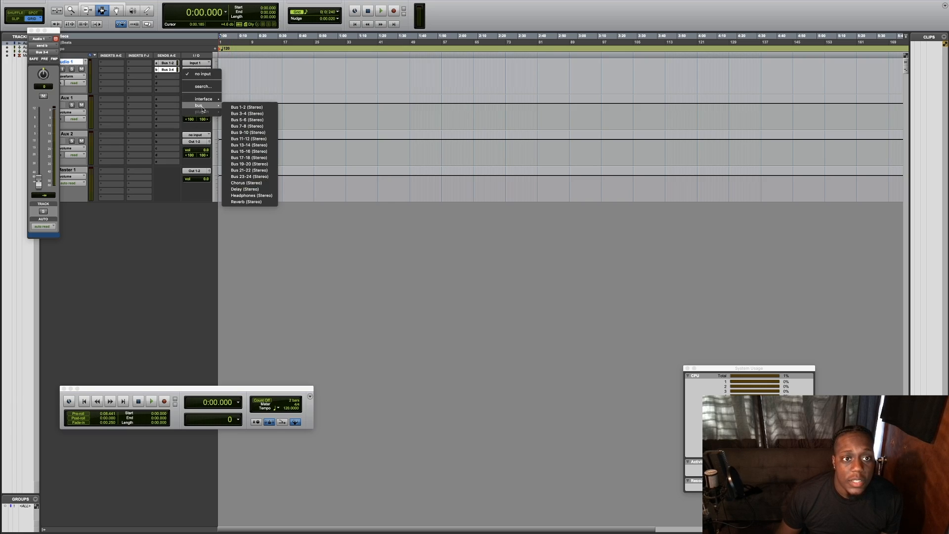
pyautogui.click(234, 108)
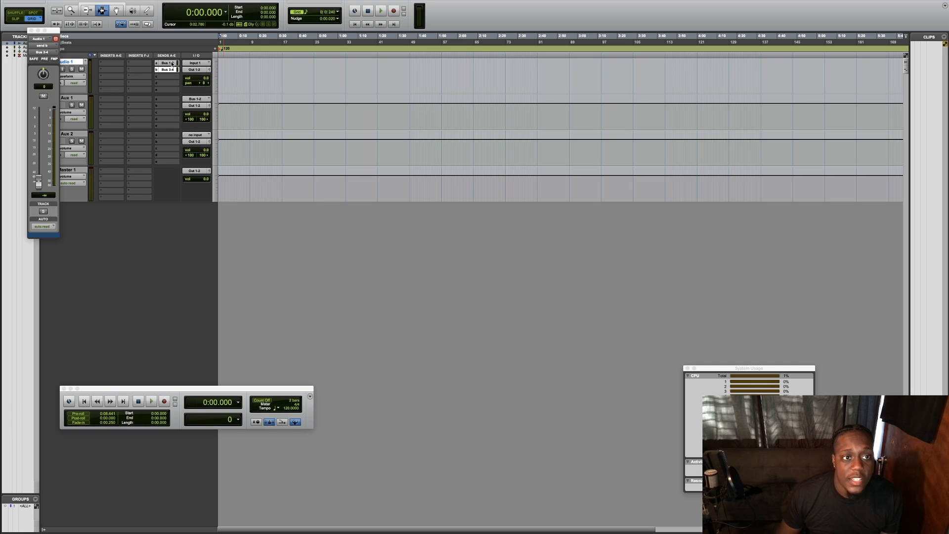
pyautogui.click(197, 134)
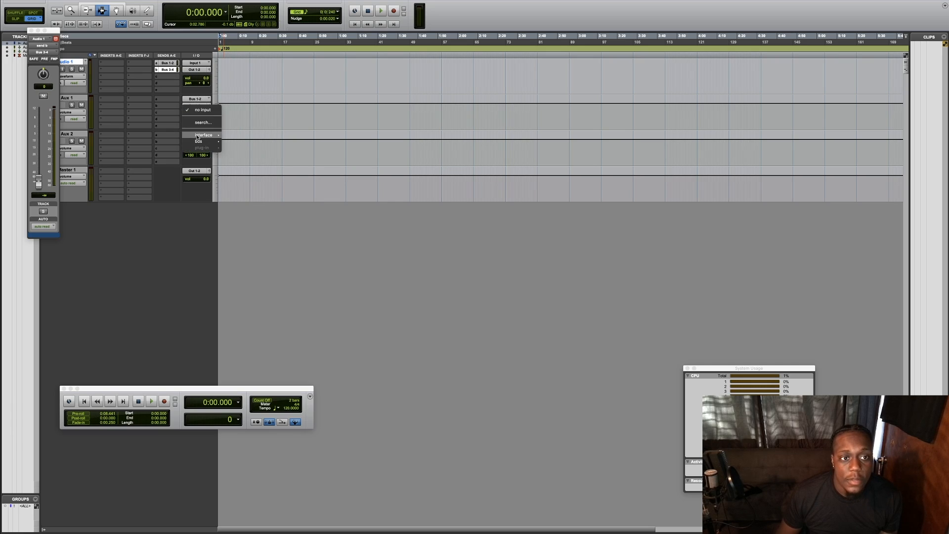
pyautogui.moveTo(200, 143)
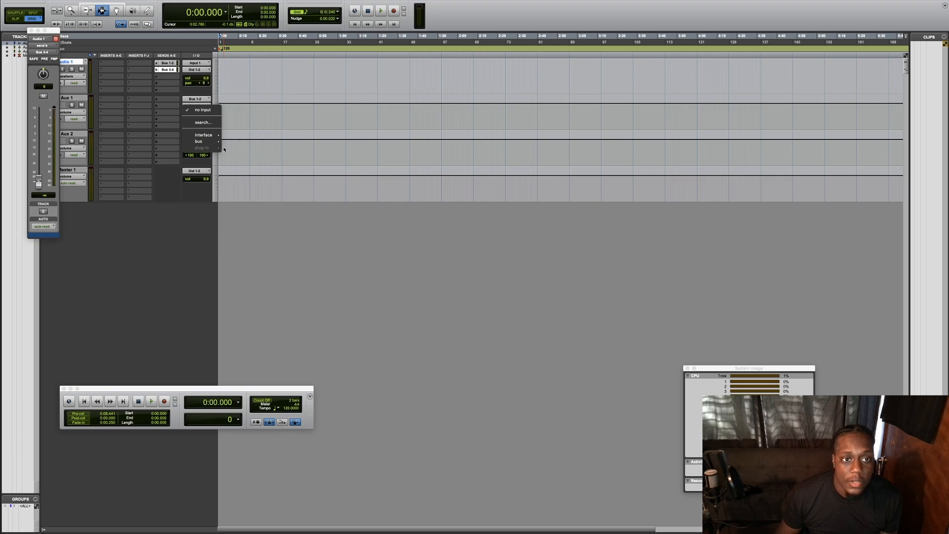
pyautogui.click(242, 148)
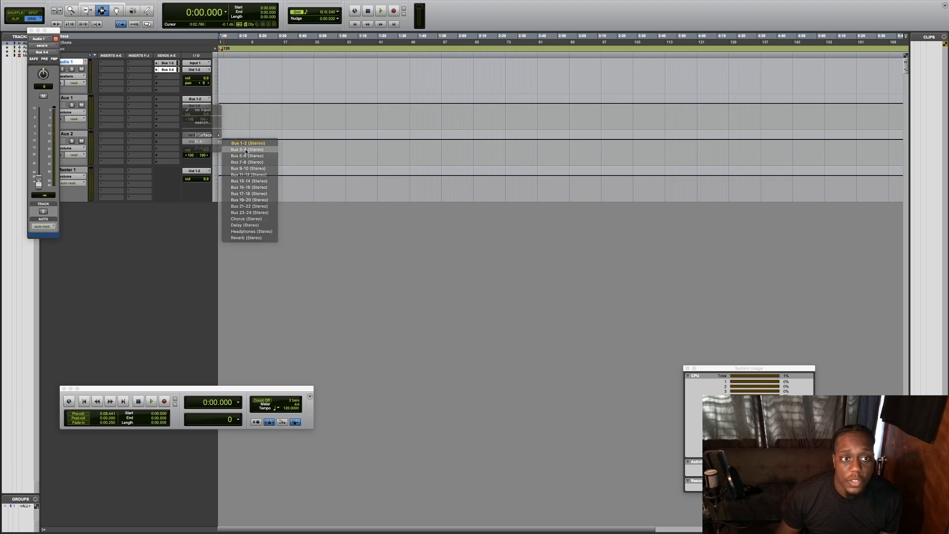
# Insert the multichannel stereo D-Verb reverb on Aux 1 and set its wet/dry mix to 28%.
pyautogui.click(101, 101)
pyautogui.moveTo(143, 99)
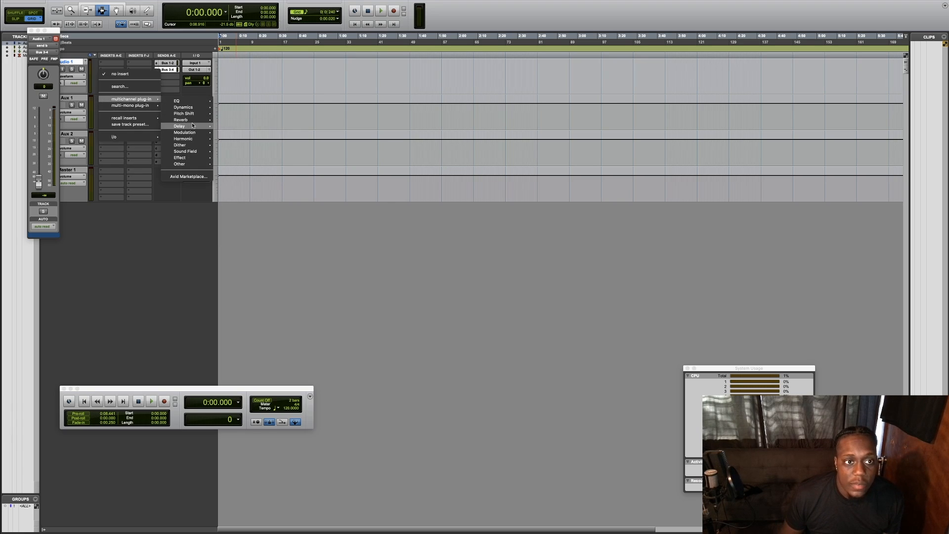
pyautogui.moveTo(195, 122)
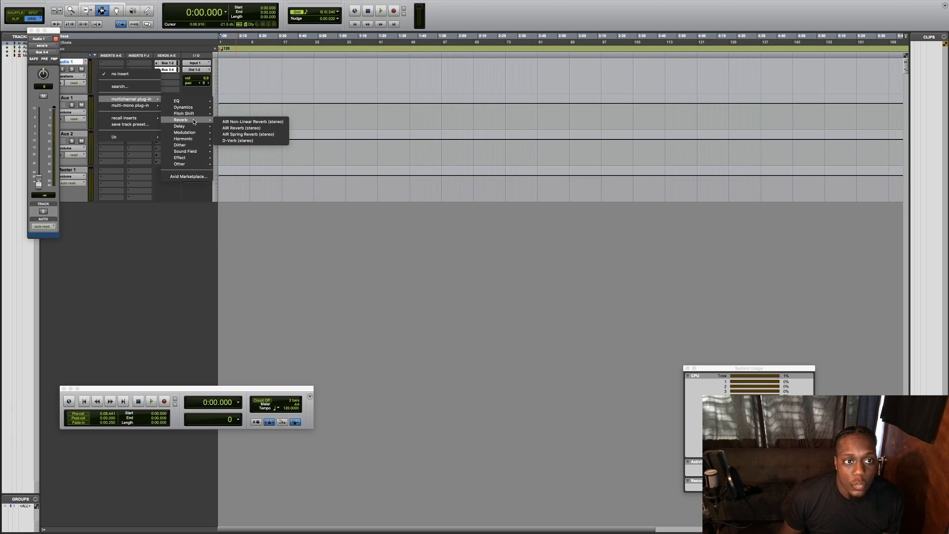
pyautogui.click(264, 141)
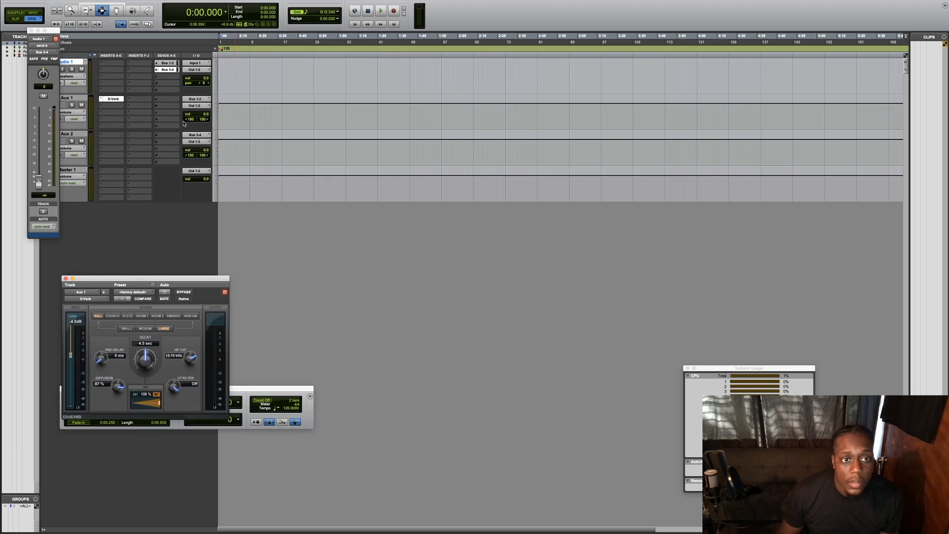
pyautogui.click(133, 292)
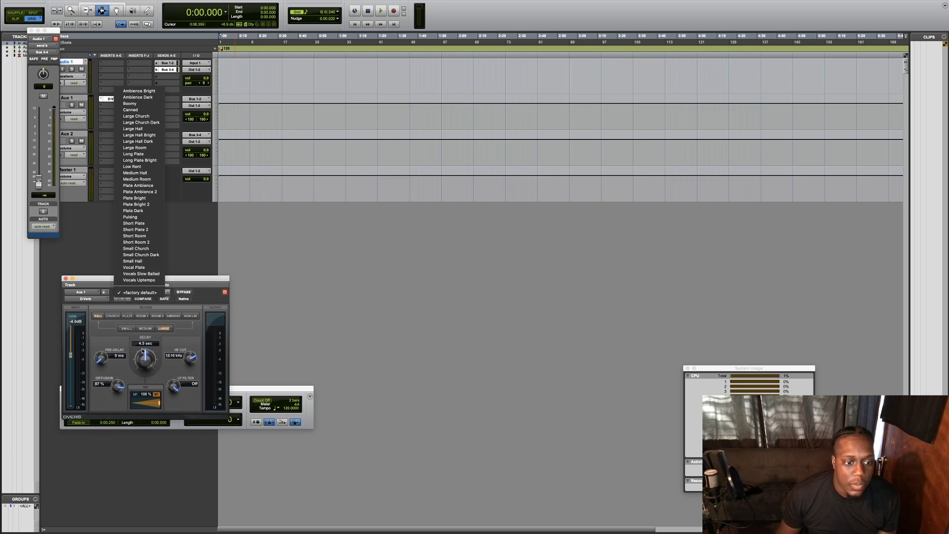
pyautogui.click(170, 406)
pyautogui.moveTo(160, 405); pyautogui.dragTo(137, 403)
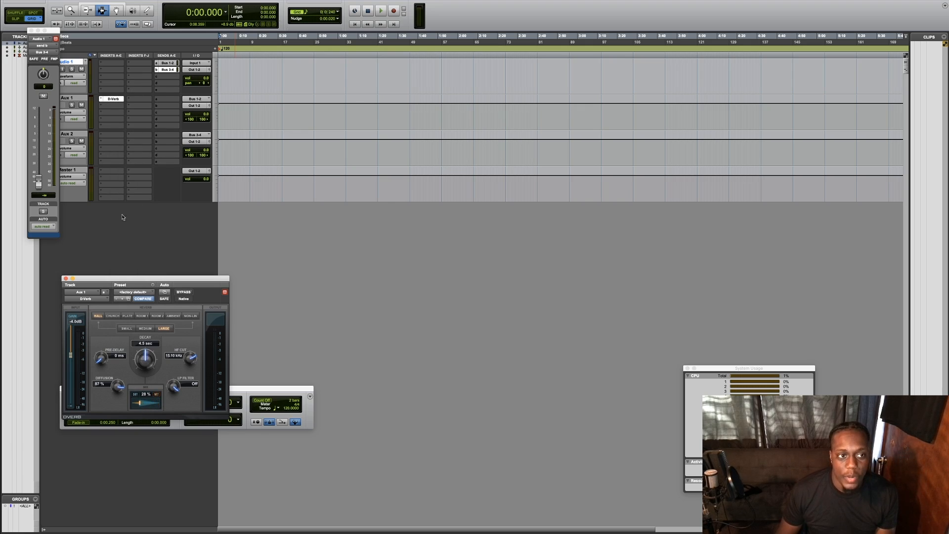
# Move the floating send window away from the track names and rename the Aux 1 track as Reverb.
pyautogui.doubleClick(67, 97)
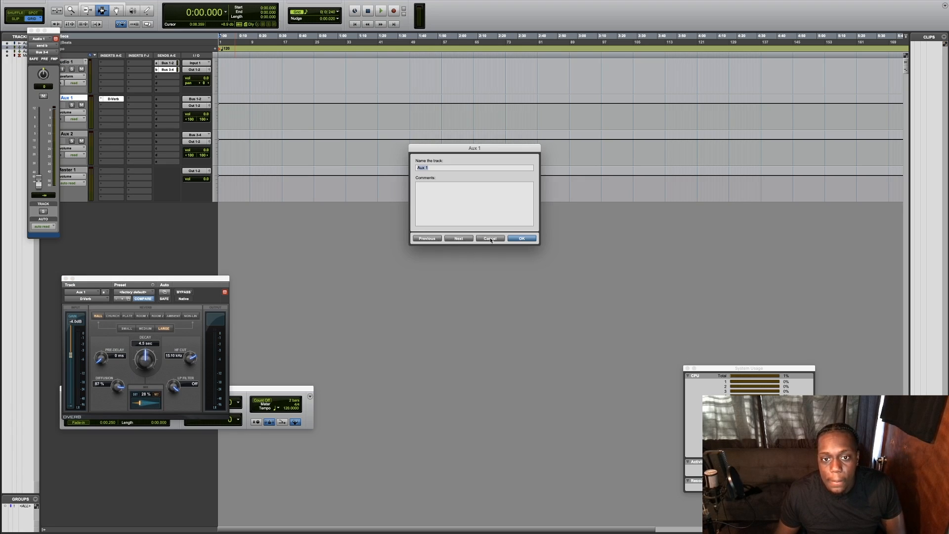
pyautogui.click(491, 238)
pyautogui.moveTo(52, 32); pyautogui.dragTo(339, 210)
pyautogui.doubleClick(67, 98)
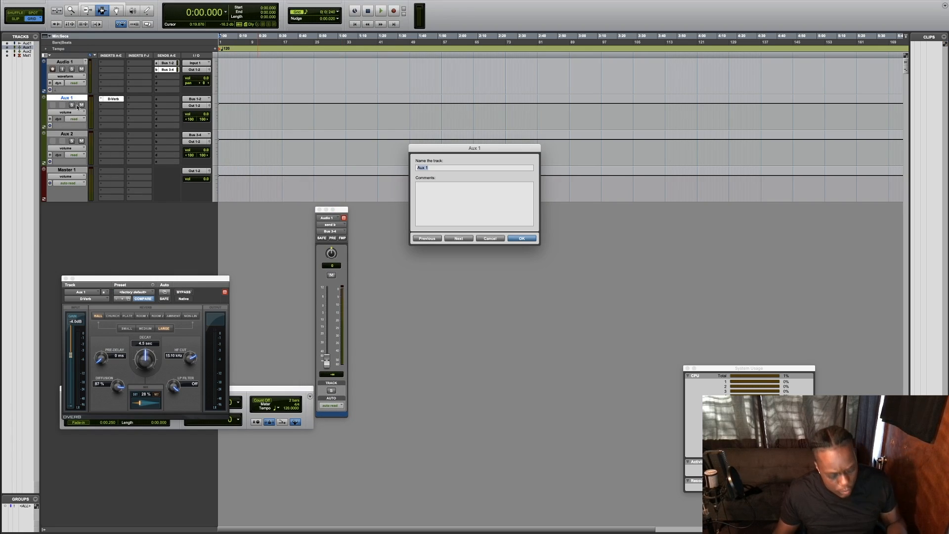
pyautogui.write('D')
pyautogui.write('everb')
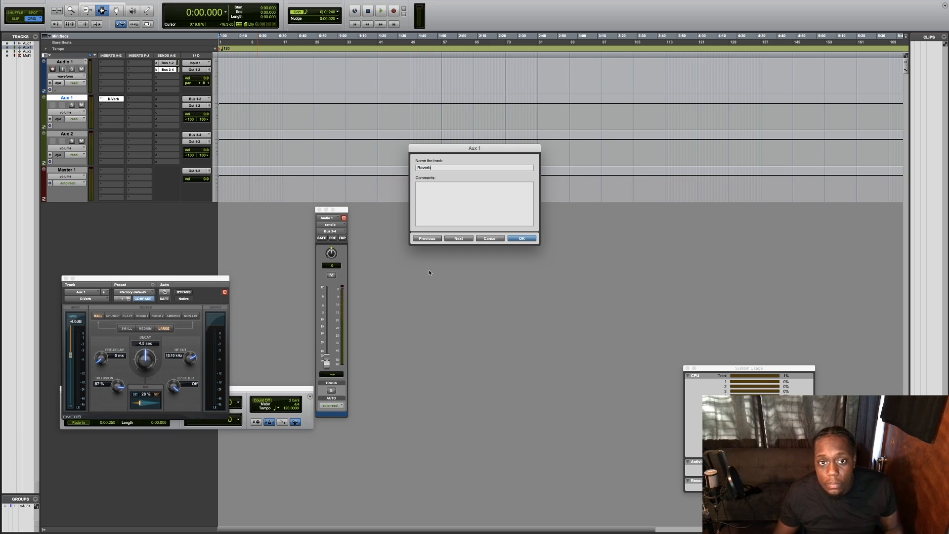
pyautogui.click(524, 239)
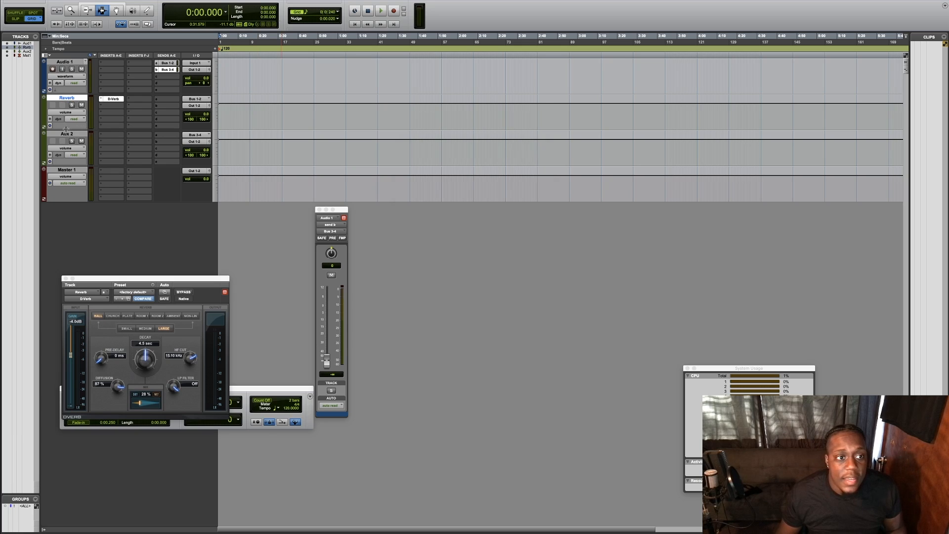
# Insert the multichannel Mod Delay III (stereo) plug-in on Aux 2 and rename that track as Delay.
pyautogui.click(103, 138)
pyautogui.moveTo(130, 134)
pyautogui.moveTo(195, 164)
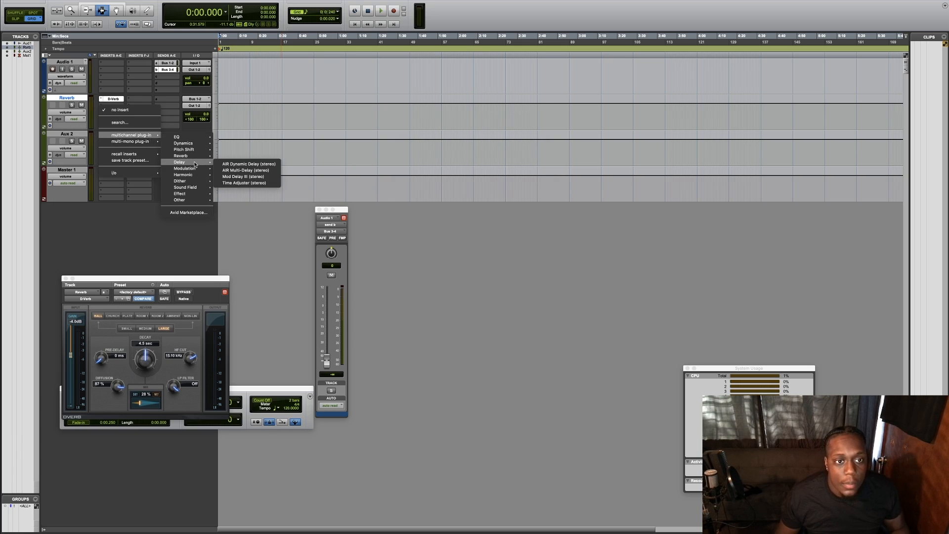
pyautogui.click(255, 177)
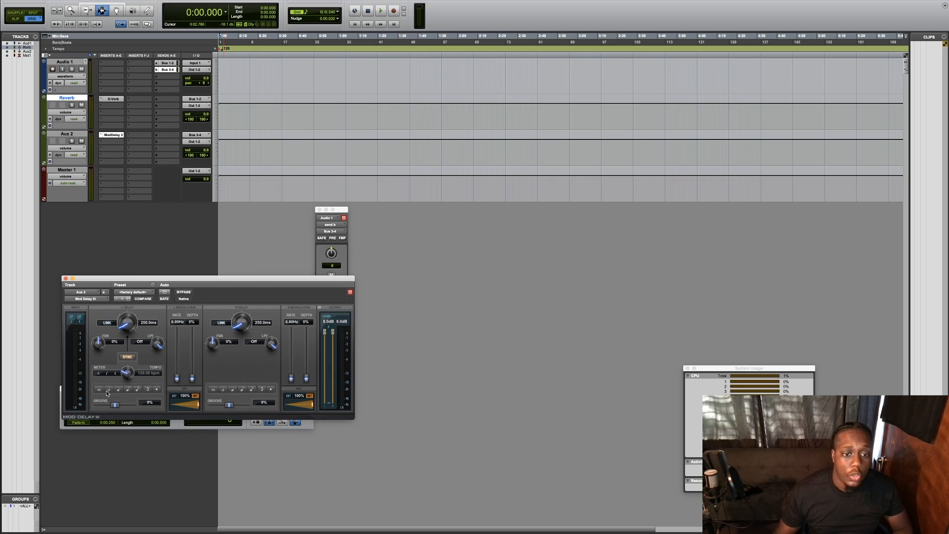
pyautogui.doubleClick(66, 133)
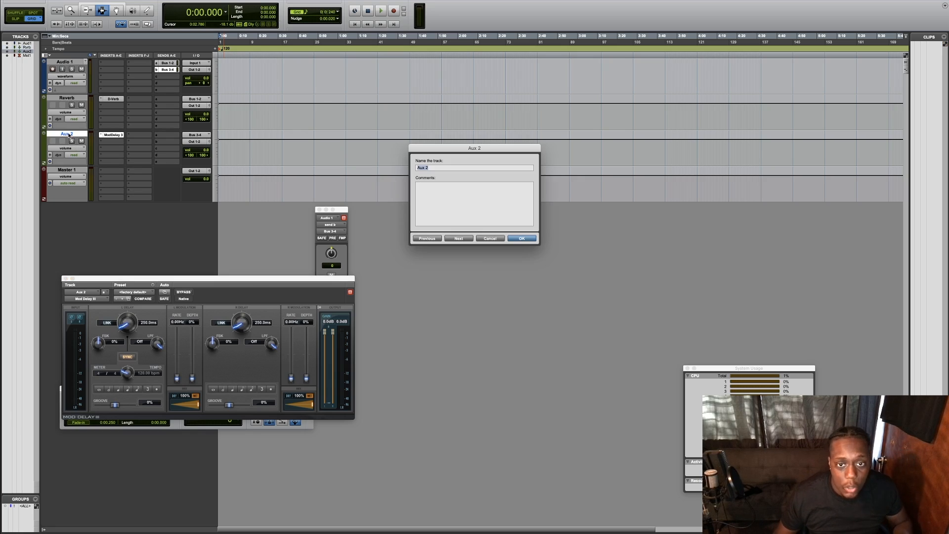
pyautogui.write('Delay')
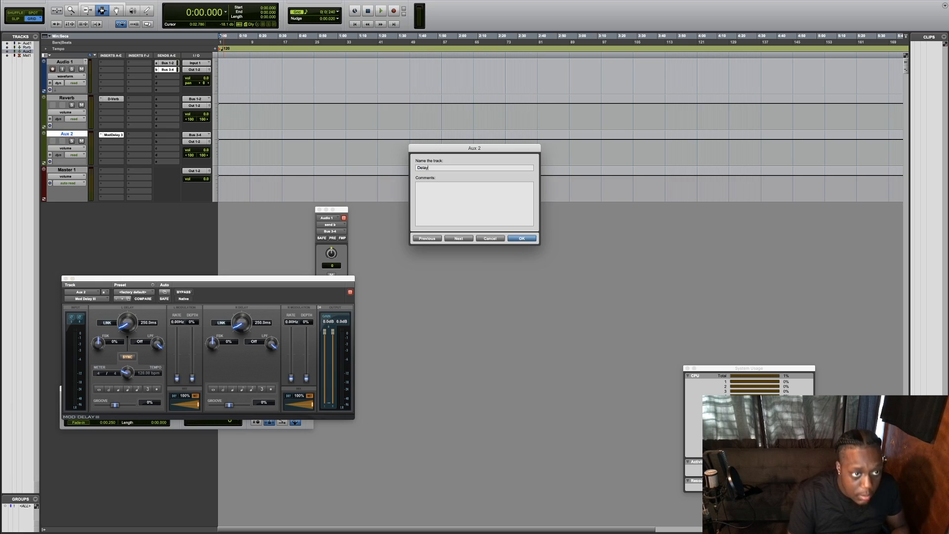
pyautogui.press('Return')
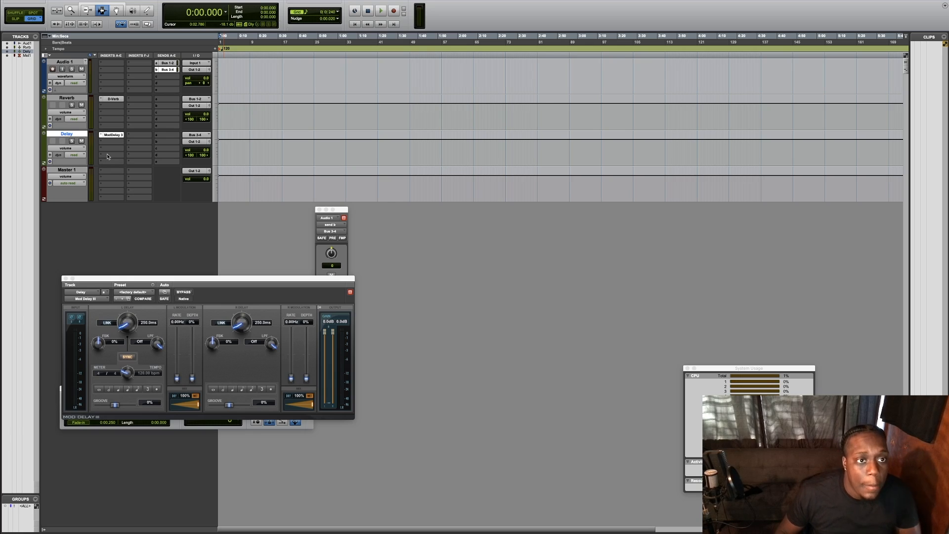
# Insert the EQ3 7-Band plug-in in the first insert slot of the Audio 1 track.
pyautogui.click(101, 63)
pyautogui.moveTo(126, 63)
pyautogui.moveTo(172, 73)
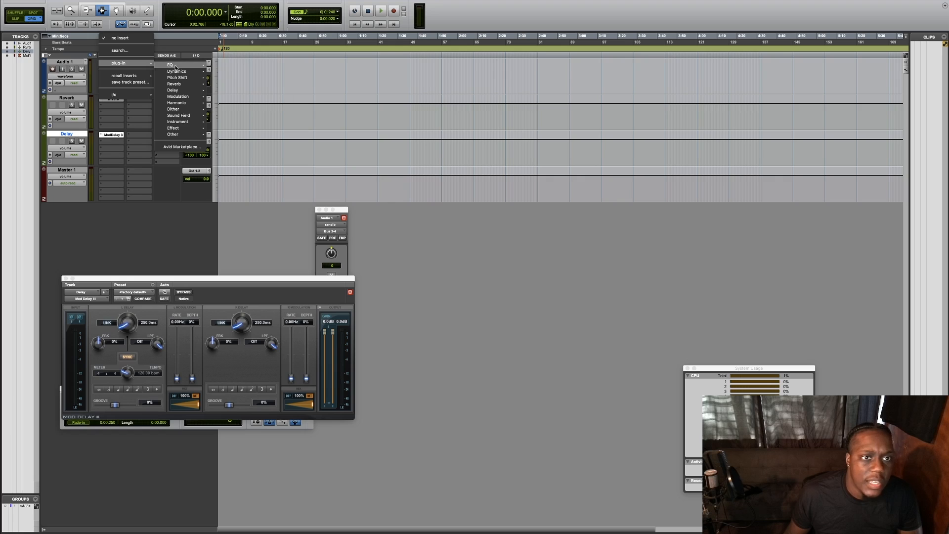
pyautogui.click(230, 85)
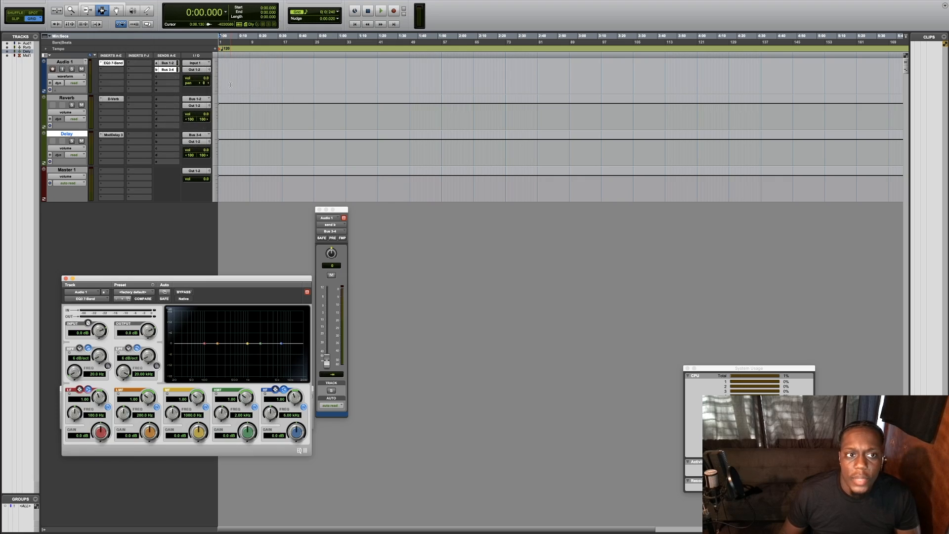
# Insert the Dyn3 Compressor/Limiter (mono) plug-in in the second insert slot of the Audio 1 track.
pyautogui.click(100, 72)
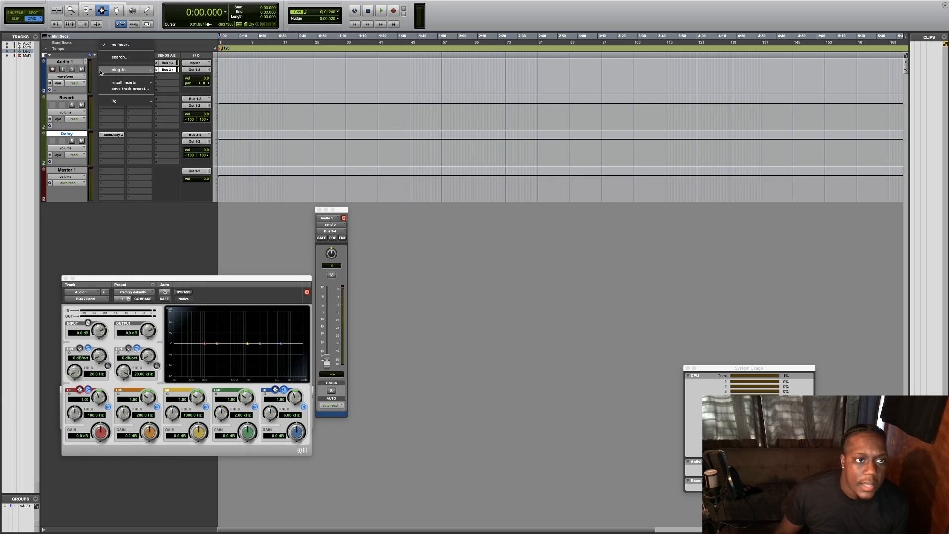
pyautogui.click(133, 224)
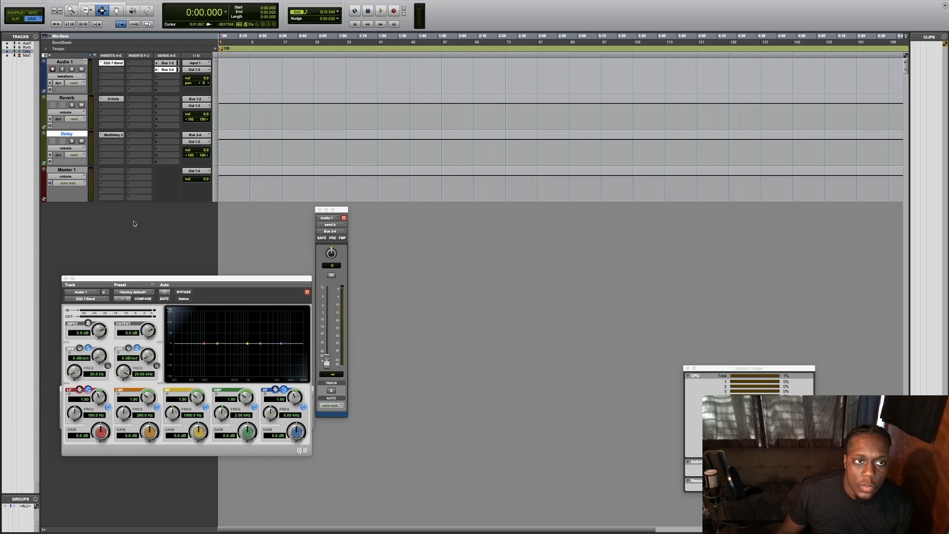
pyautogui.click(110, 83)
pyautogui.moveTo(143, 69)
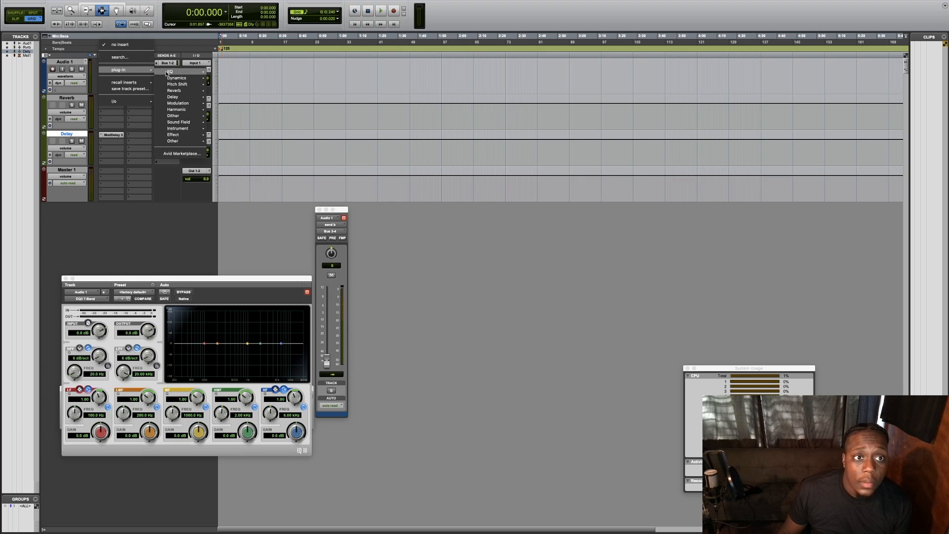
pyautogui.moveTo(177, 78)
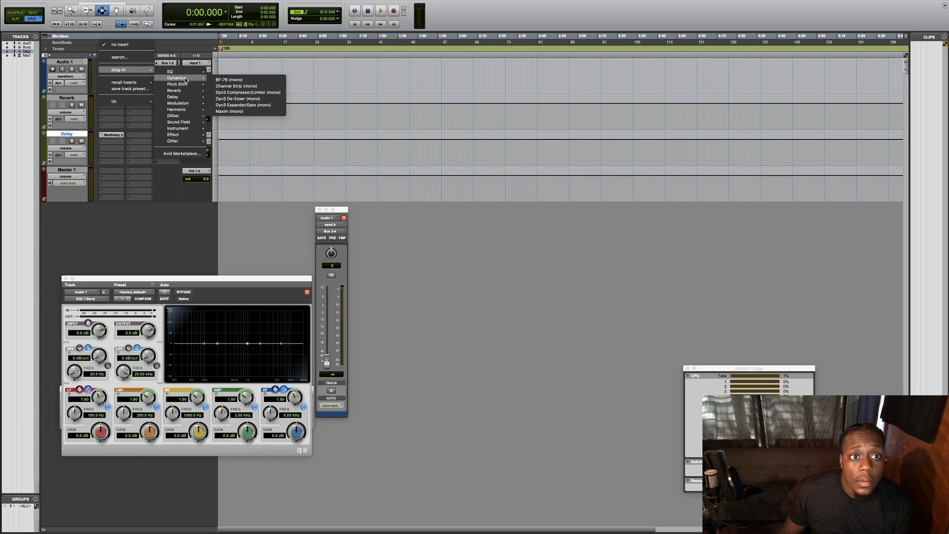
pyautogui.click(242, 94)
# Insert the Dyn3 De-Esser (mono) plug-in in the third insert slot of the Audio 1 track.
pyautogui.click(101, 78)
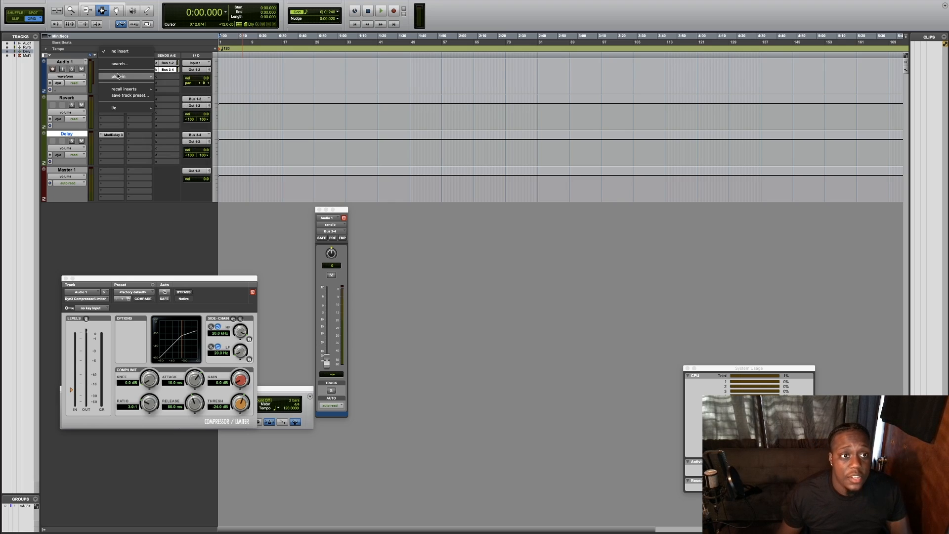
pyautogui.moveTo(118, 76)
pyautogui.moveTo(183, 104)
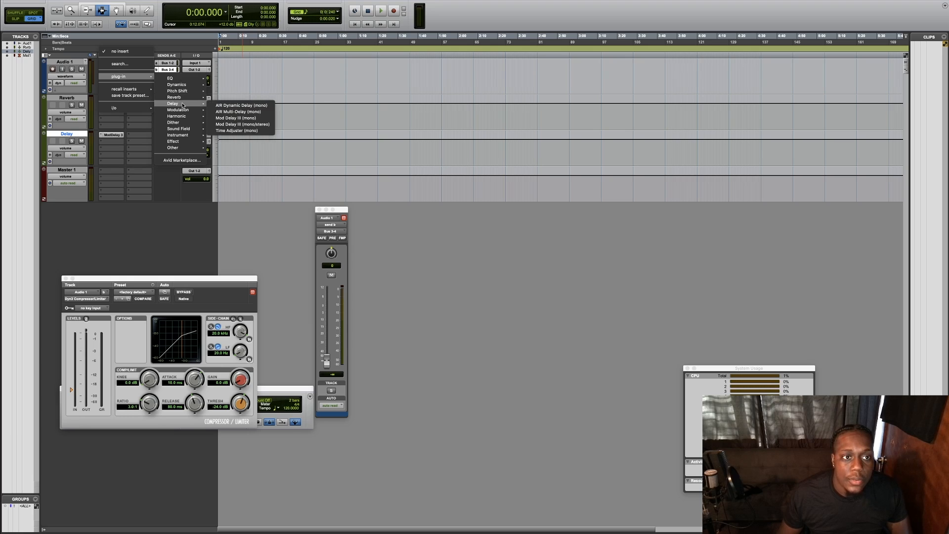
pyautogui.moveTo(188, 87)
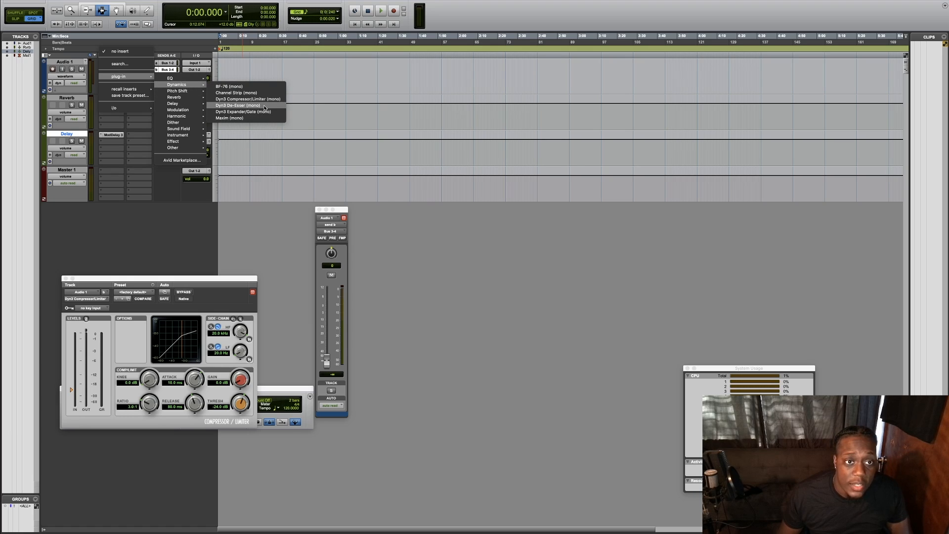
pyautogui.click(265, 105)
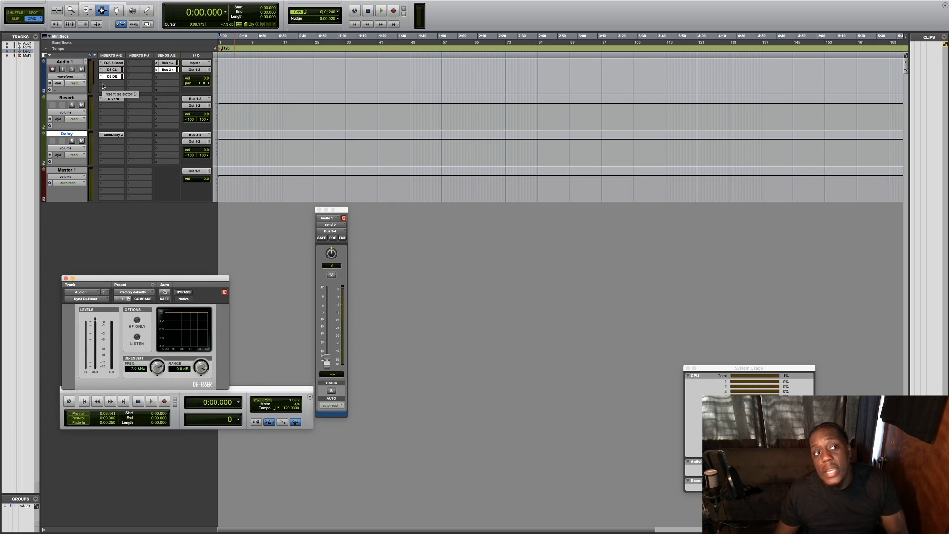
pyautogui.click(103, 86)
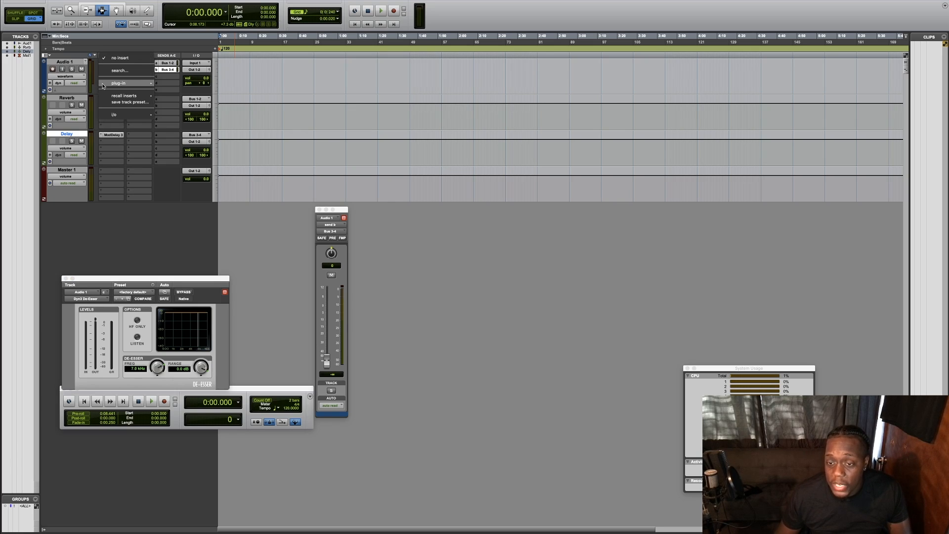
pyautogui.moveTo(103, 85)
pyautogui.moveTo(183, 108)
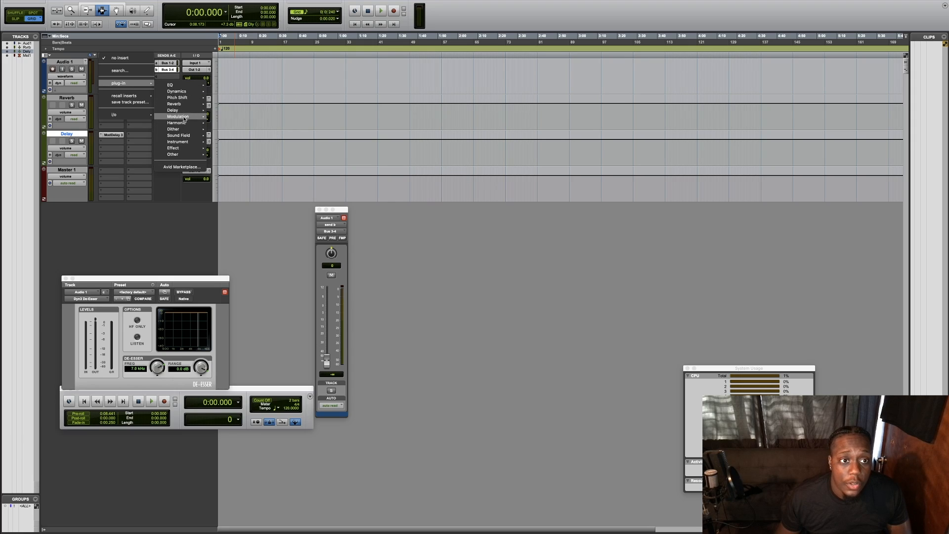
pyautogui.moveTo(186, 138)
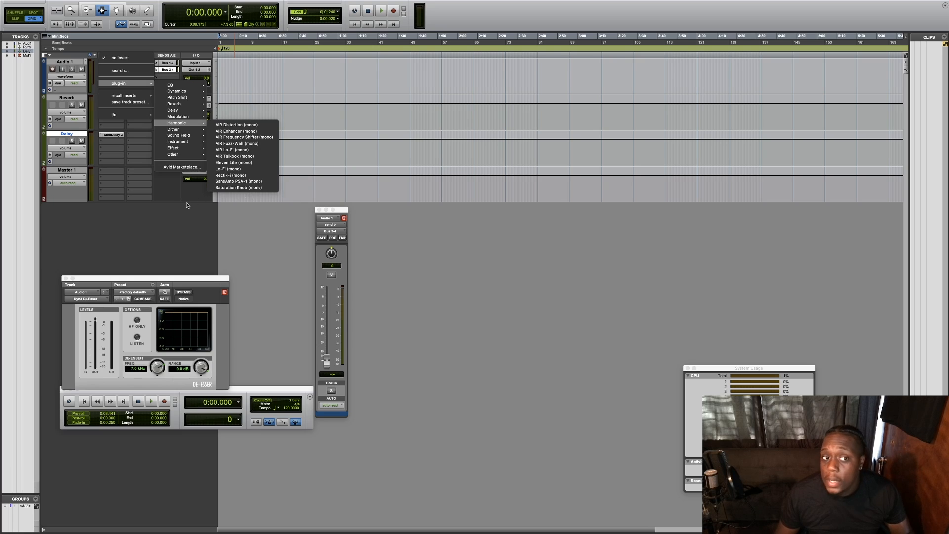
pyautogui.click(170, 213)
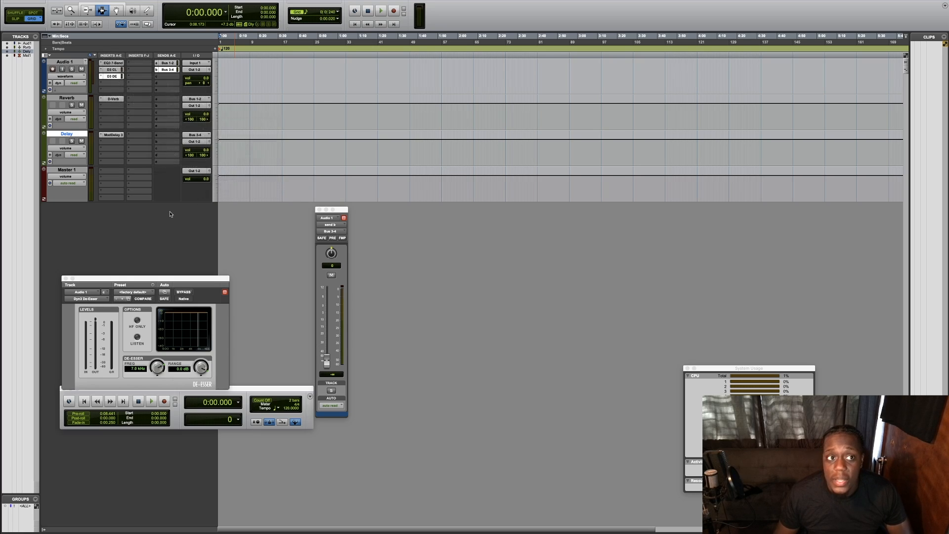
# Insert the Auto-Tune Artist (mono) pitch-shift plug-in in Audio 1's first F-J insert slot and bypass it.
pyautogui.click(131, 64)
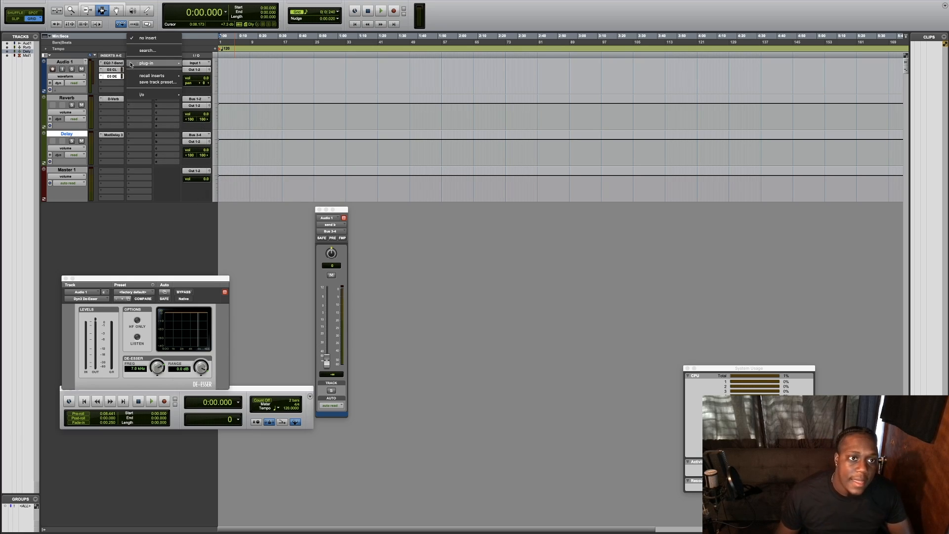
pyautogui.moveTo(171, 65)
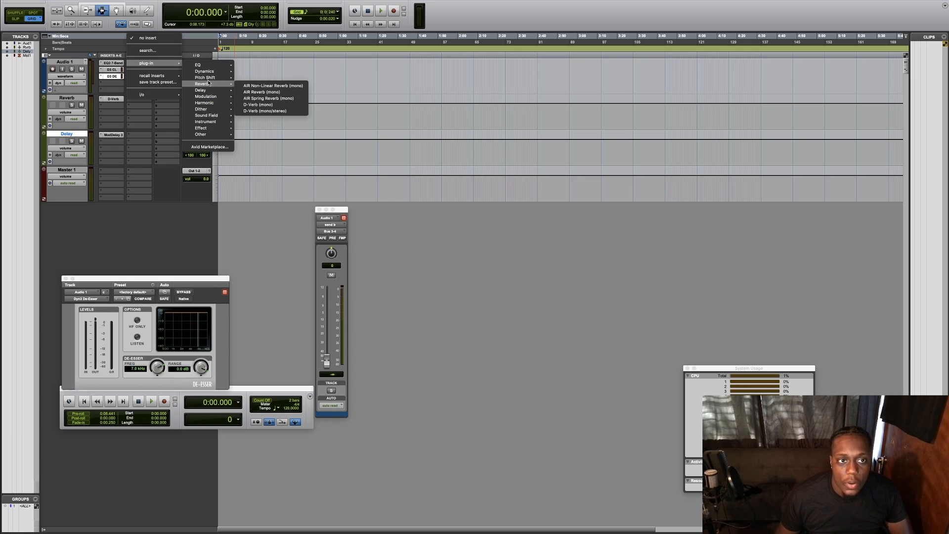
pyautogui.moveTo(212, 77)
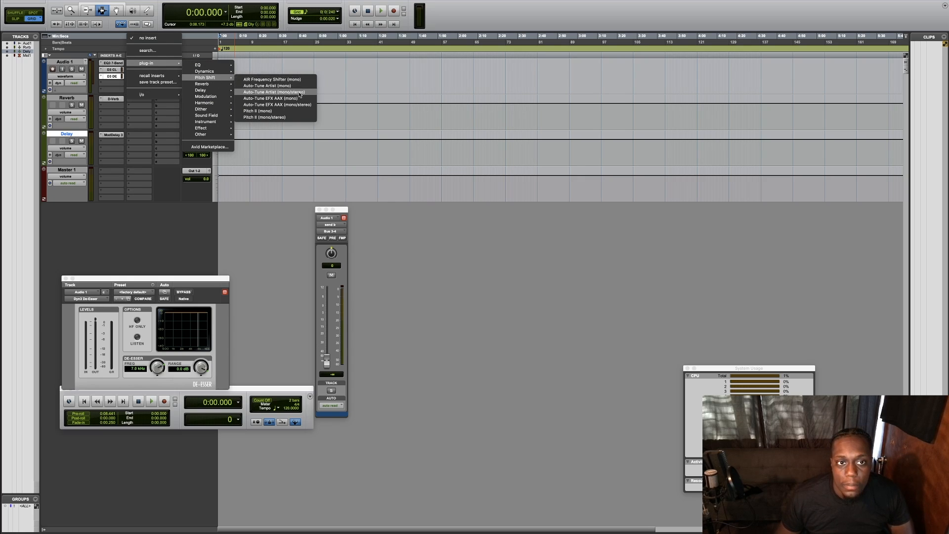
pyautogui.click(302, 88)
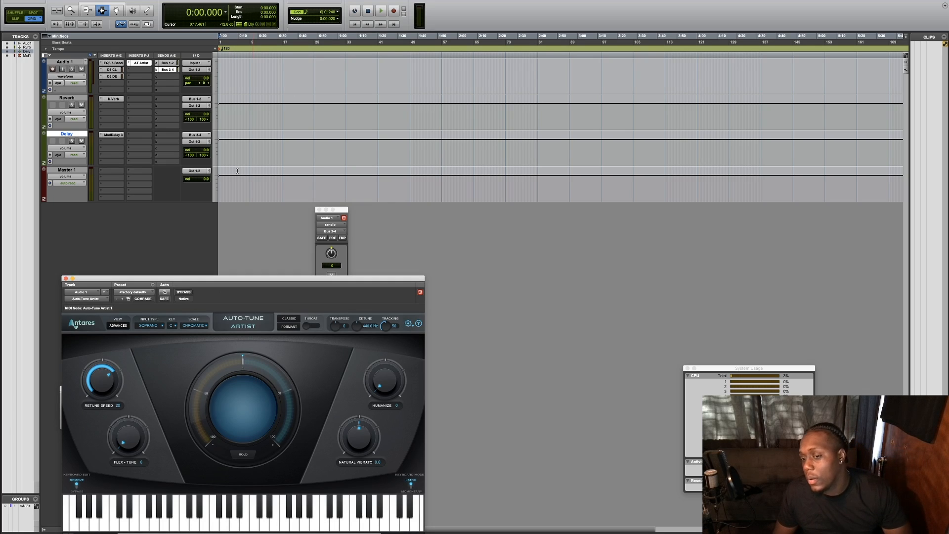
pyautogui.click(184, 292)
# Insert the multichannel EQ3 7-Band plug-in in the first insert slot of the Master 1 track.
pyautogui.click(111, 142)
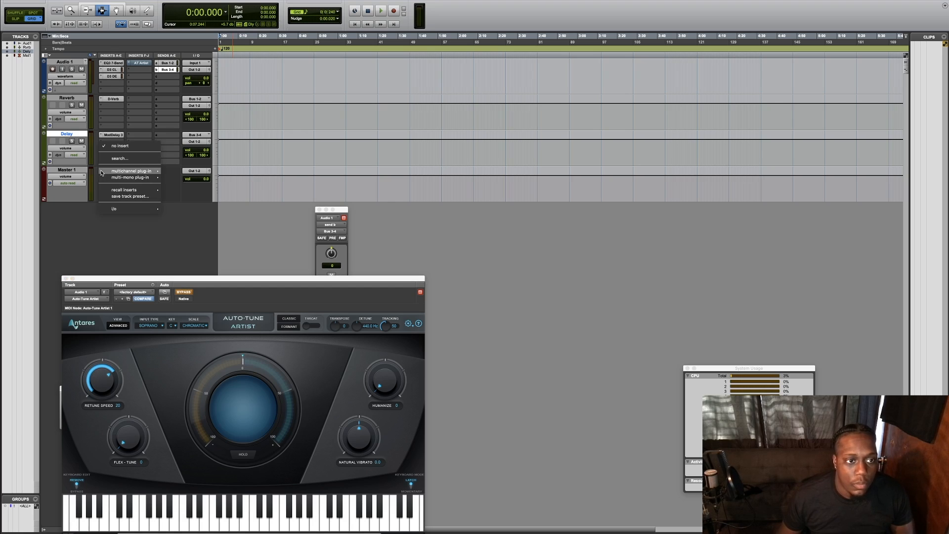
pyautogui.moveTo(131, 170)
pyautogui.moveTo(175, 175)
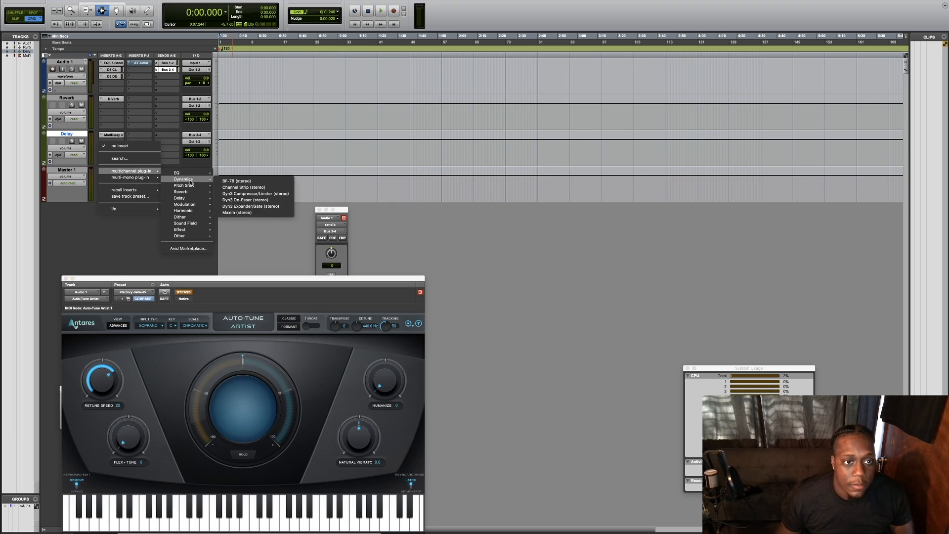
pyautogui.click(255, 192)
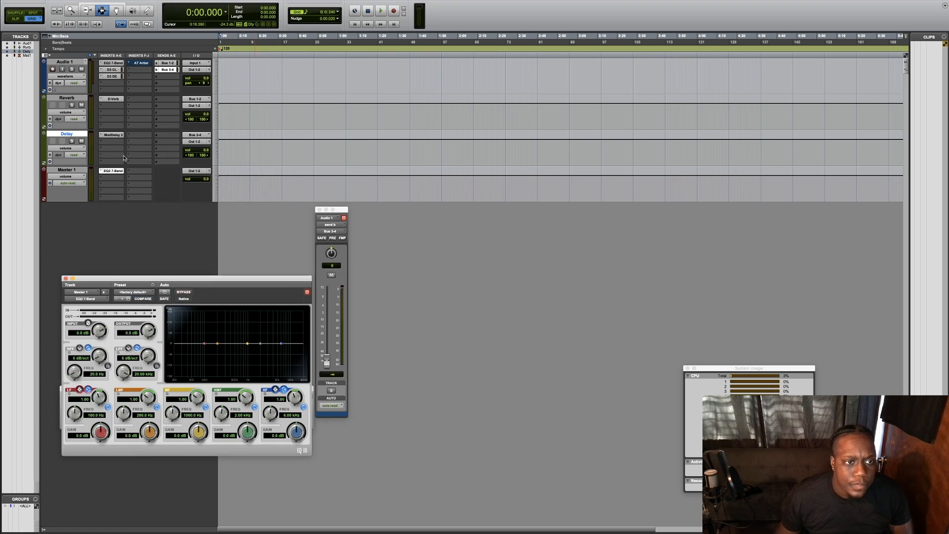
# Insert the multichannel Dyn3 Compressor/Limiter (stereo) plug-in in the second insert slot of Master 1 and bypass it.
pyautogui.click(100, 179)
pyautogui.moveTo(104, 178)
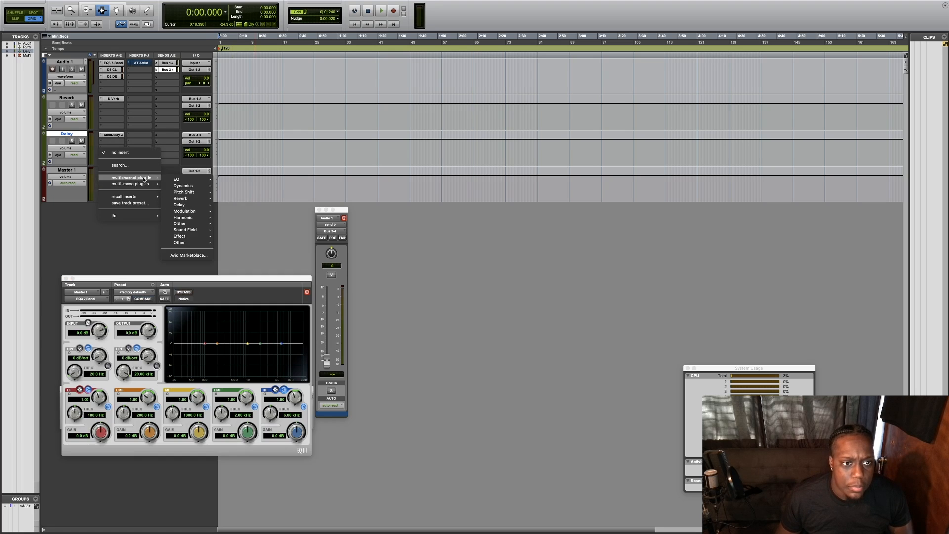
pyautogui.moveTo(184, 186)
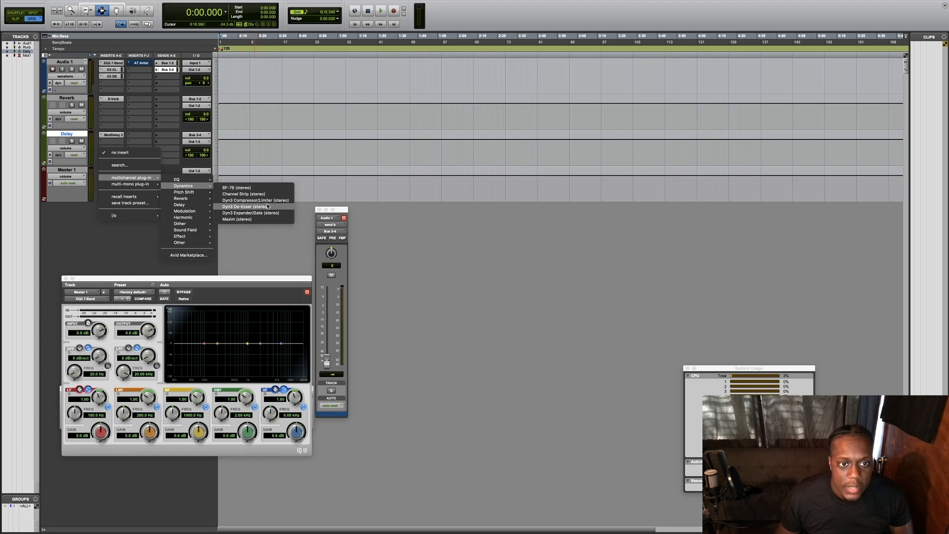
pyautogui.click(259, 200)
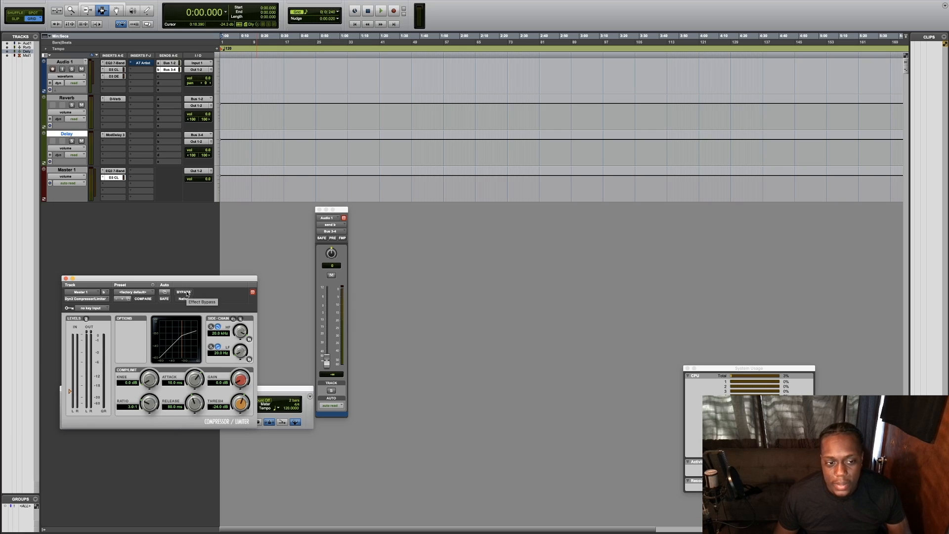
pyautogui.click(184, 292)
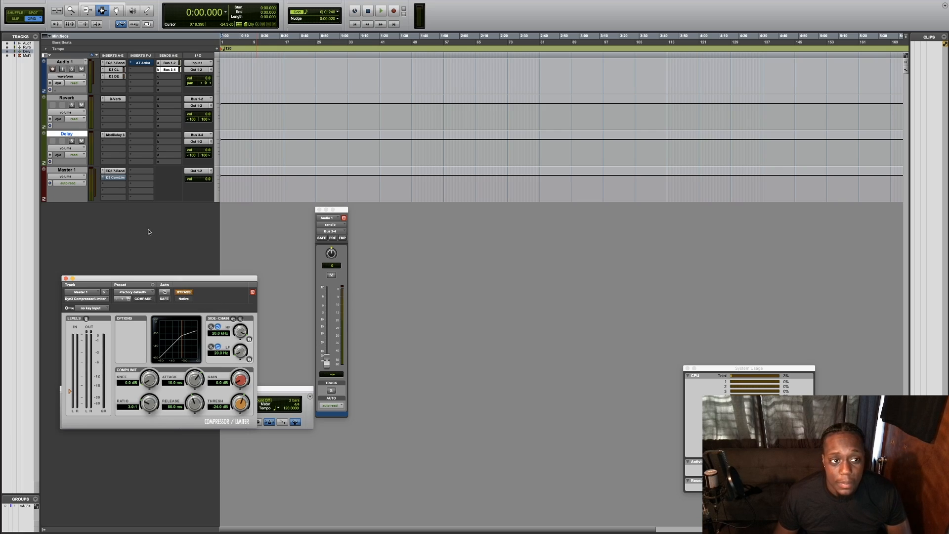
# Insert the multichannel AIR Stereo Width (stereo) plug-in in the third insert slot of Master 1 and bypass it.
pyautogui.click(102, 186)
pyautogui.moveTo(144, 185)
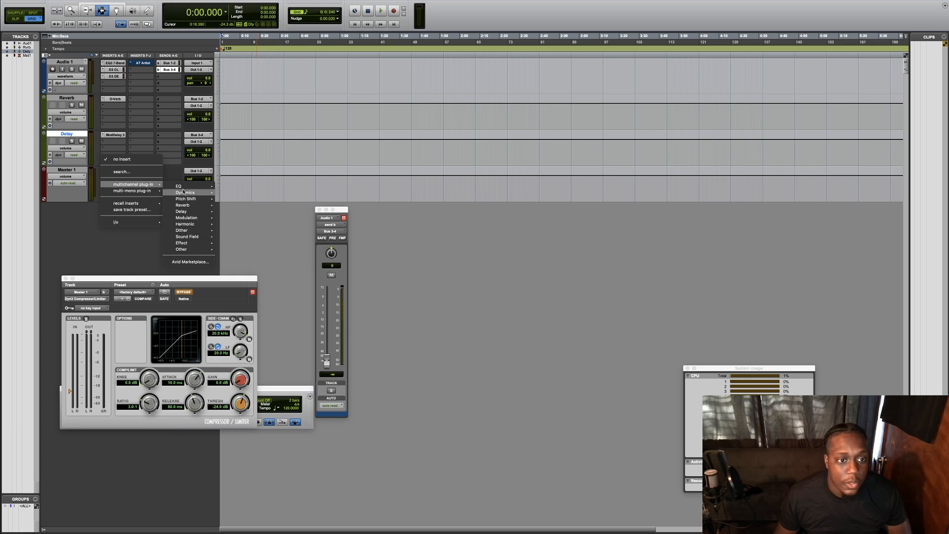
pyautogui.moveTo(205, 237)
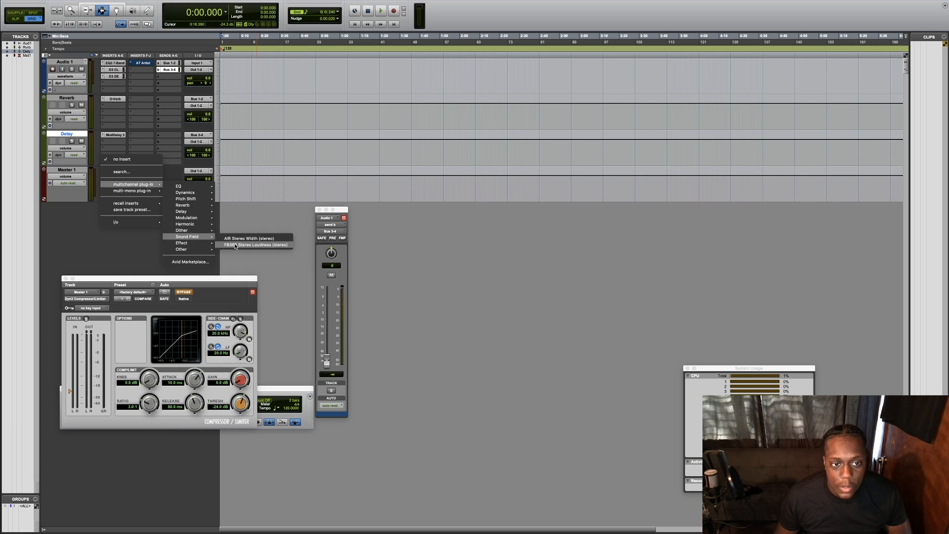
pyautogui.click(234, 239)
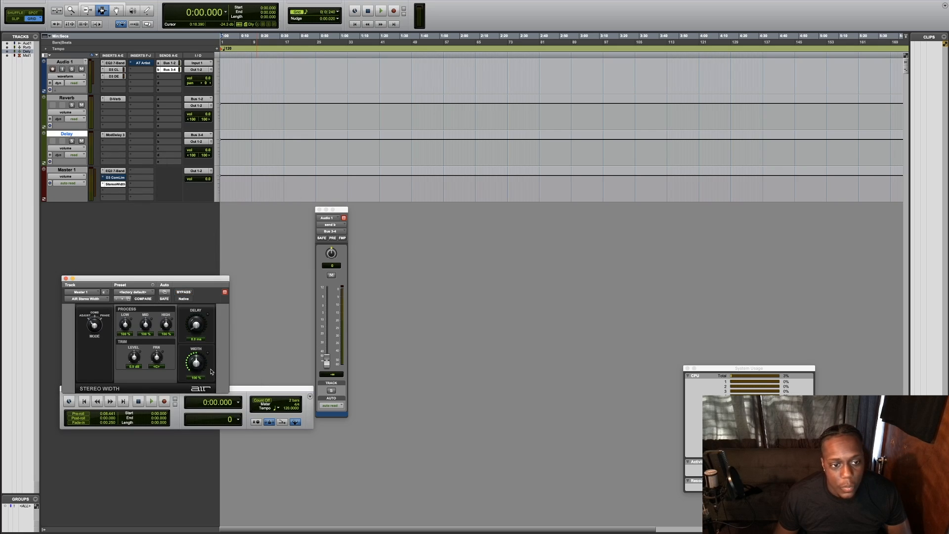
pyautogui.moveTo(200, 364)
pyautogui.mouseDown()
pyautogui.moveTo(207, 339)
pyautogui.moveTo(201, 354)
pyautogui.mouseUp()
pyautogui.click(184, 292)
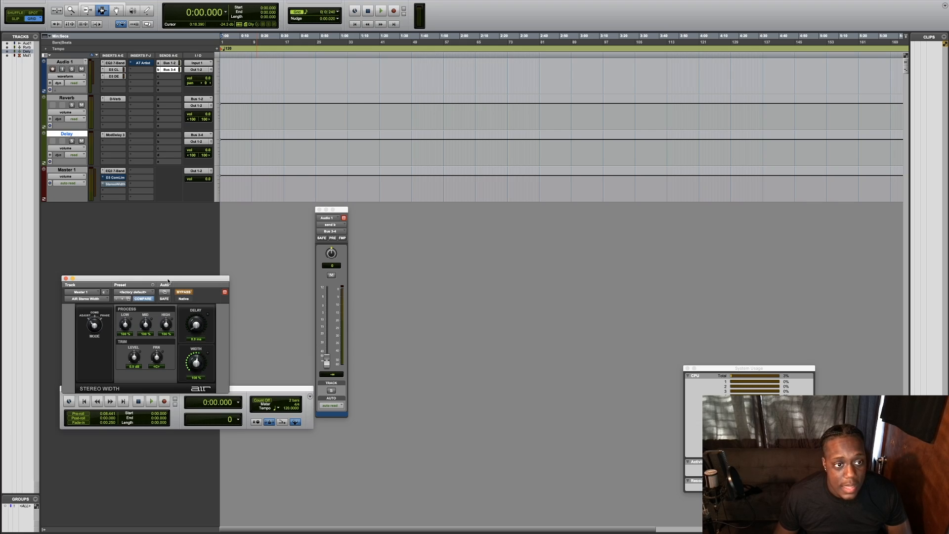
# Insert the multichannel Maxim (stereo) plug-in in the fourth insert slot of the Master 1 track.
pyautogui.click(104, 196)
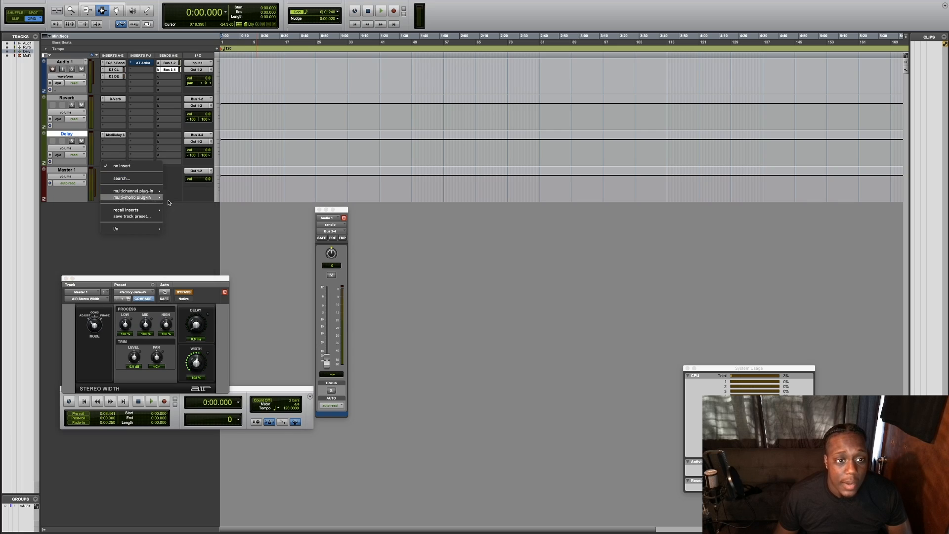
pyautogui.moveTo(143, 190)
pyautogui.moveTo(197, 193)
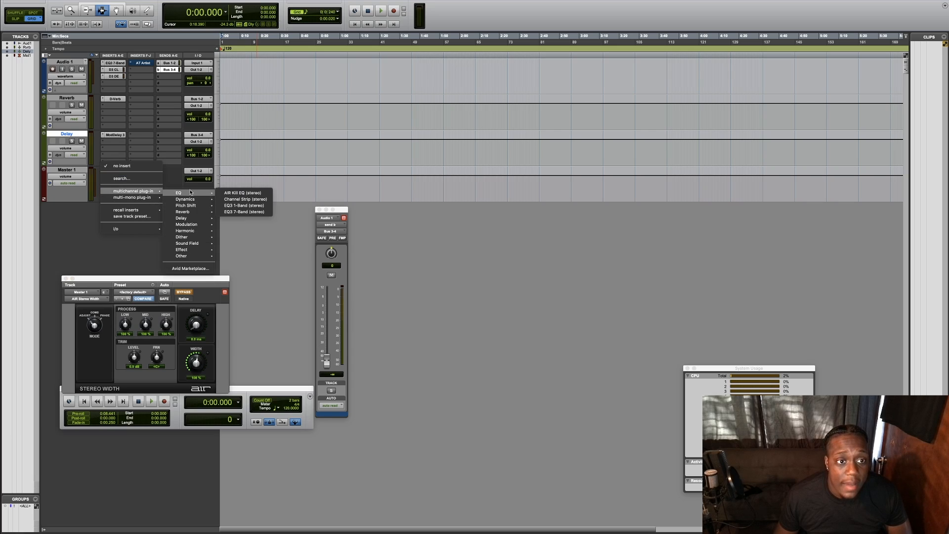
pyautogui.click(256, 231)
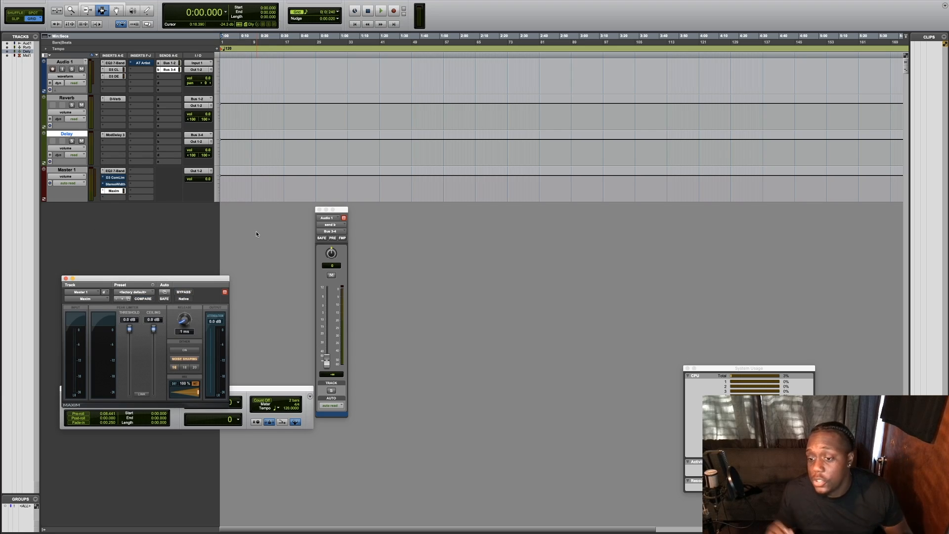
# Start saving the session as a template installed in the system, under the XXXII Sounds category.
pyautogui.click(55, 4)
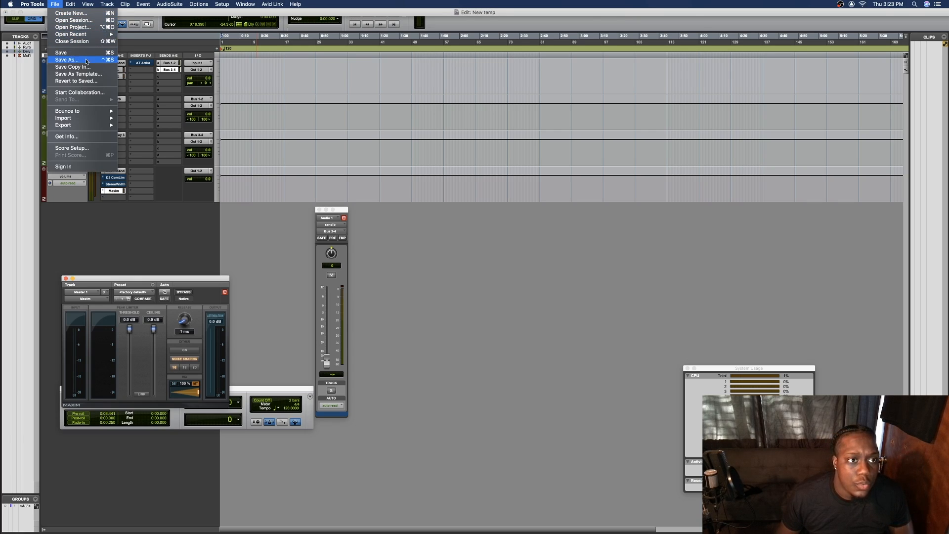
pyautogui.click(94, 76)
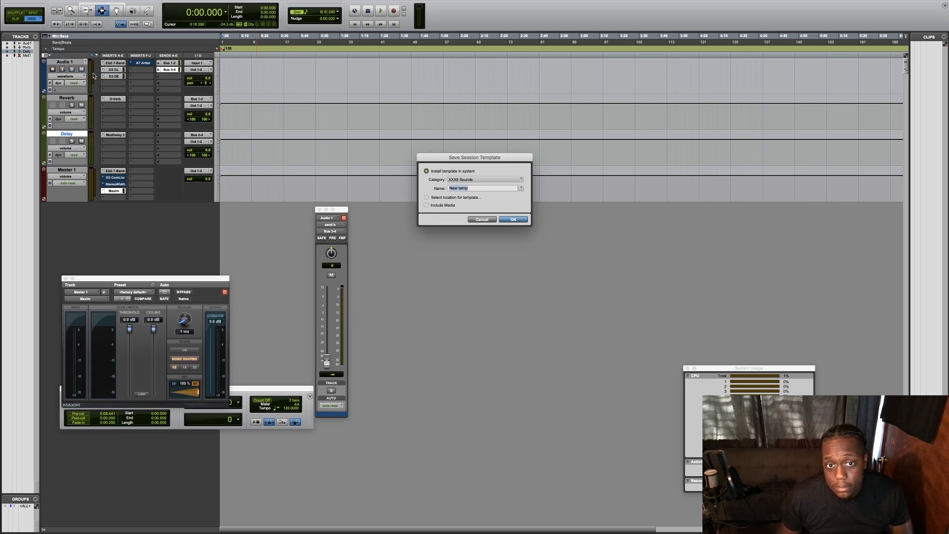
pyautogui.click(482, 180)
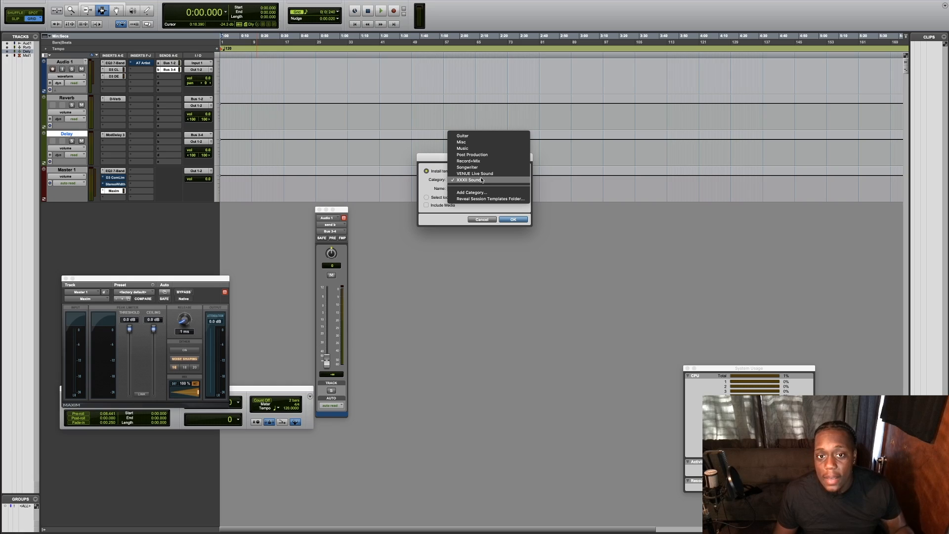
pyautogui.click(453, 181)
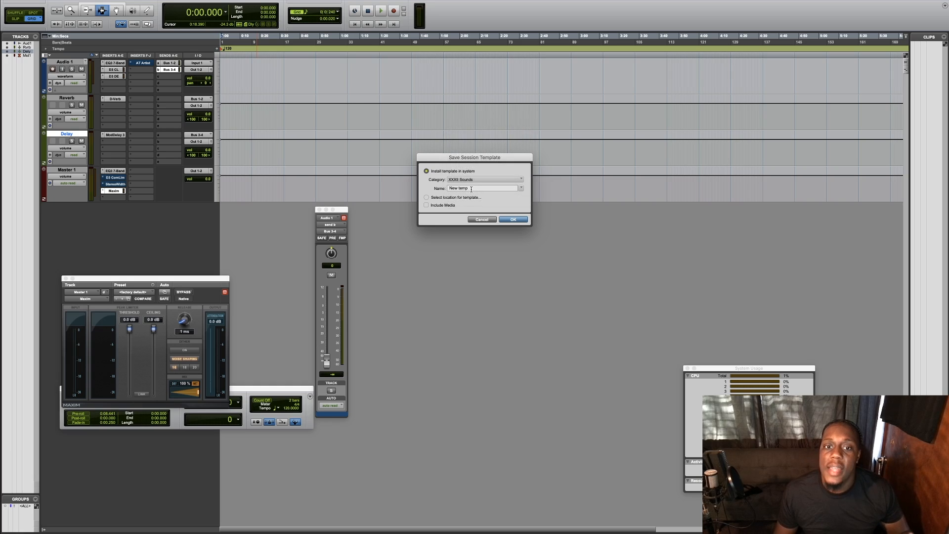
# Name the session template New Temp 1 and save it.
pyautogui.doubleClick(470, 189)
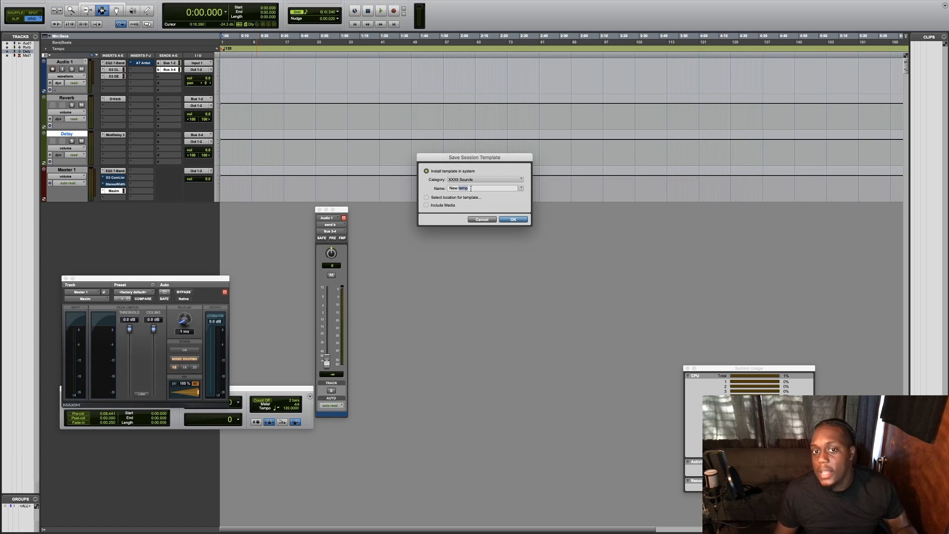
pyautogui.press('BackSpace')
pyautogui.press('BackSpace')
pyautogui.press('BackSpace')
pyautogui.press('BackSpace')
pyautogui.press('BackSpace')
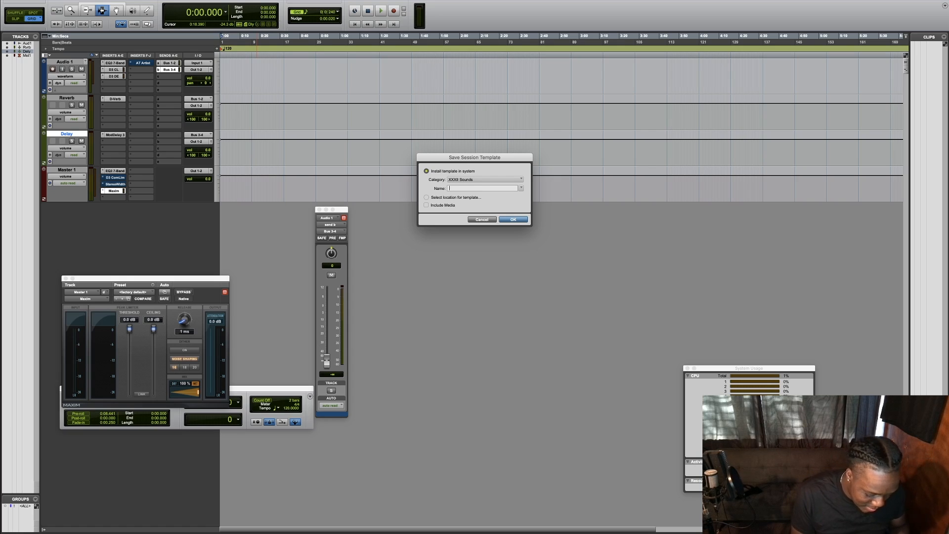
pyautogui.write('New ')
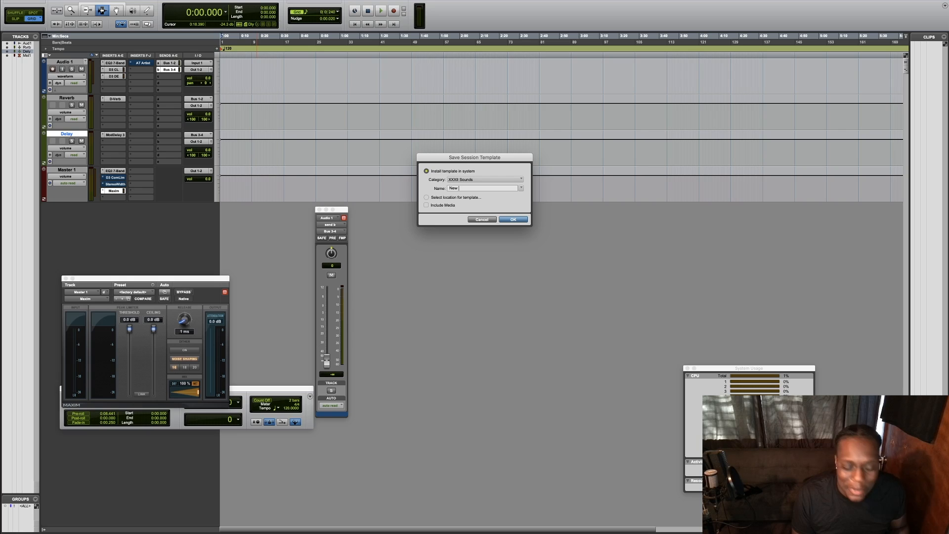
pyautogui.write('Temp 1')
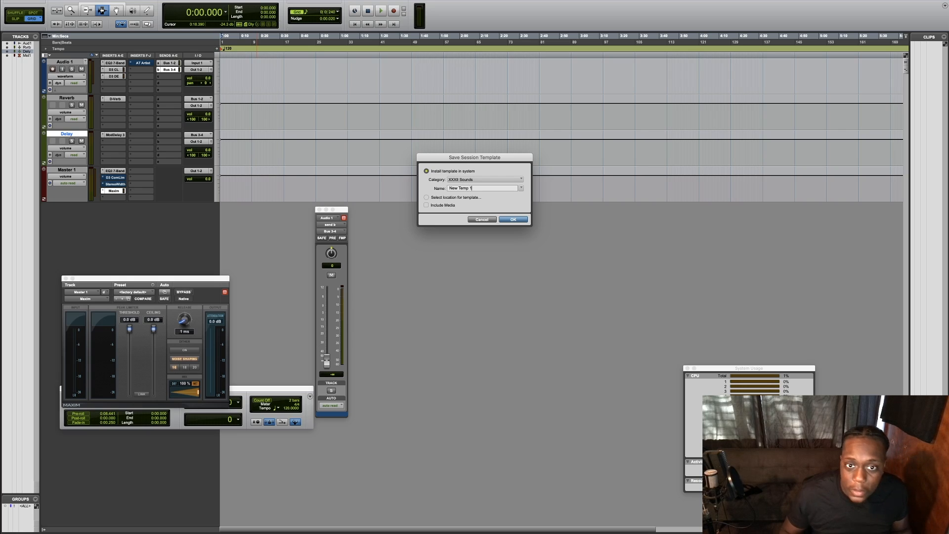
pyautogui.click(513, 219)
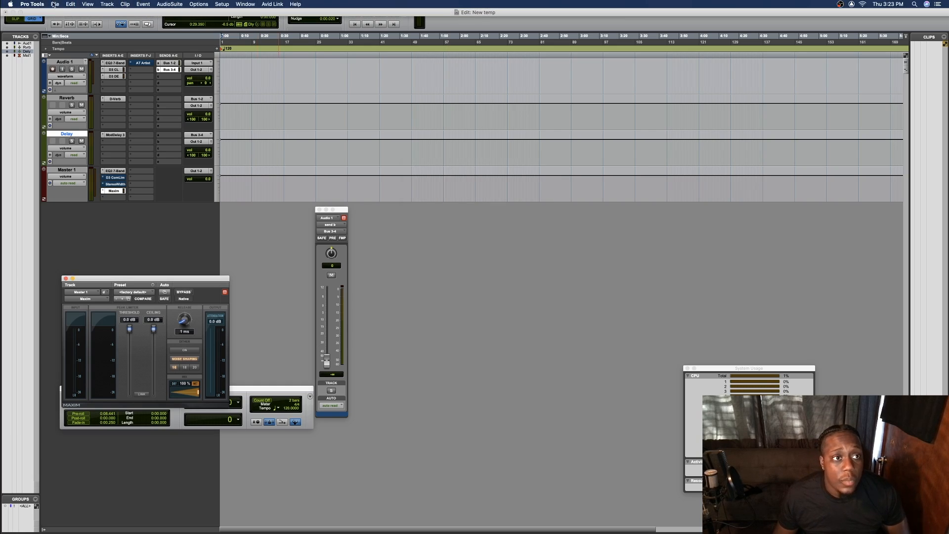
# Quit Pro Tools without saving the changes to the New temp session.
pyautogui.click(54, 5)
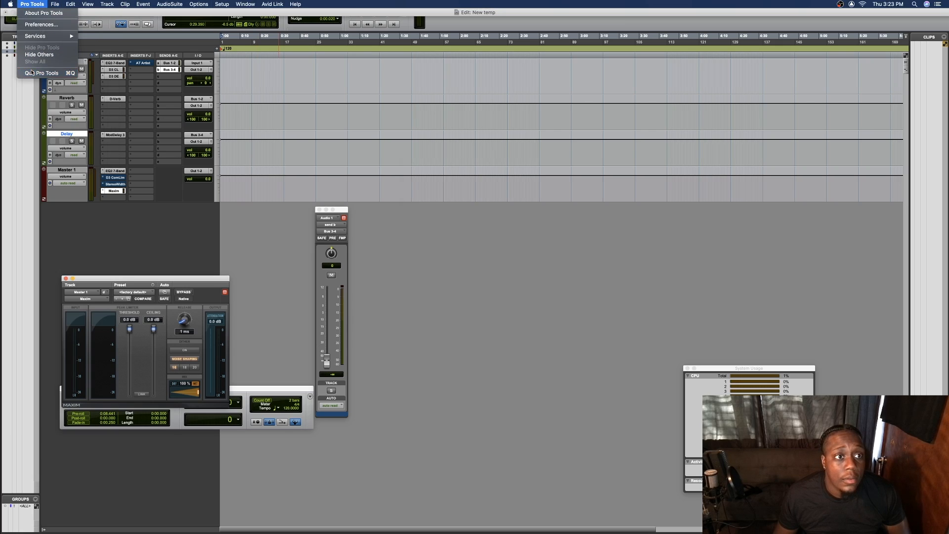
pyautogui.press('super+q')
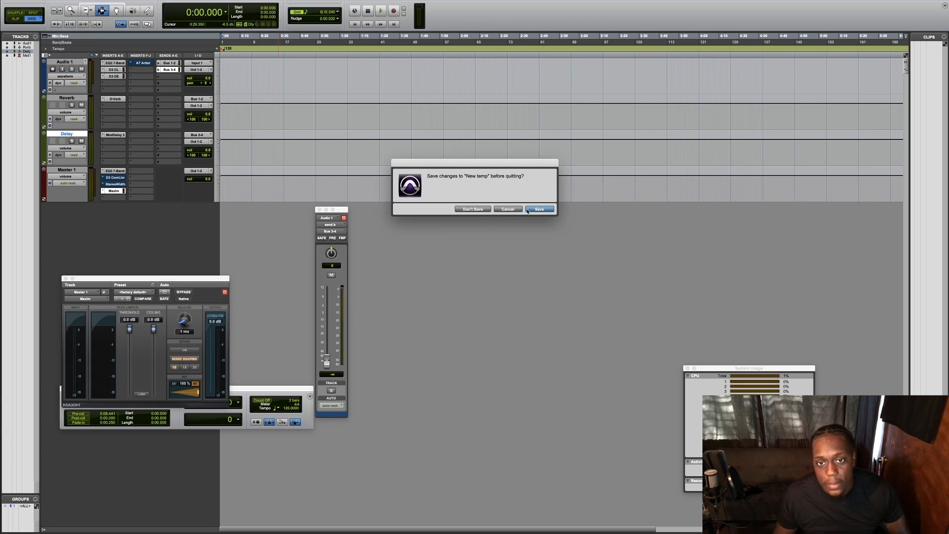
pyautogui.click(472, 209)
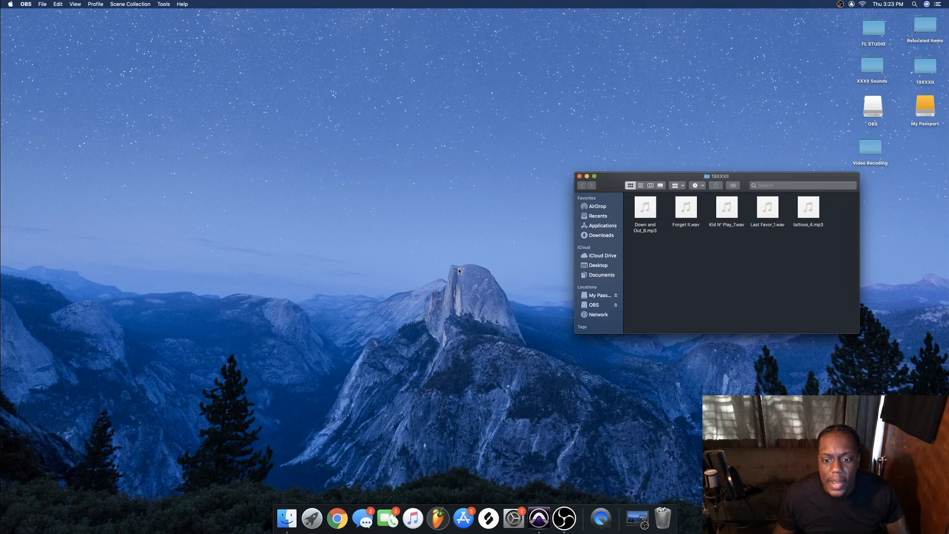
# Relaunch Pro Tools and create a local session named Bah from the New Temp 1 template in the XXXII Sounds group.
pyautogui.click(540, 519)
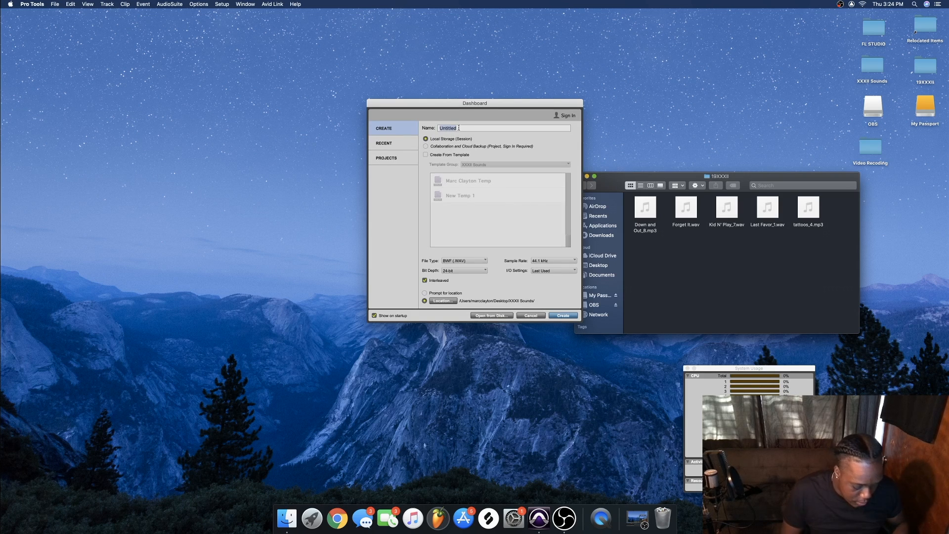
pyautogui.write('Bah')
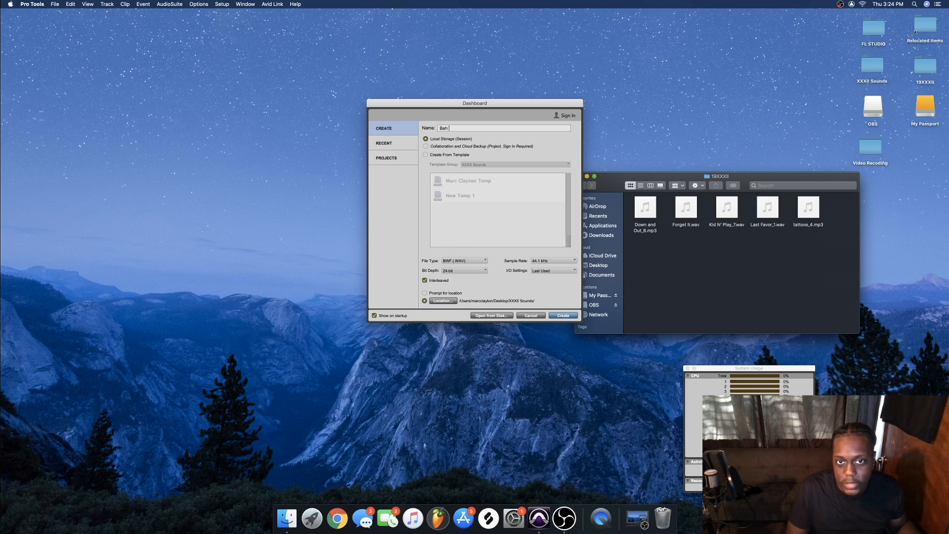
pyautogui.click(424, 155)
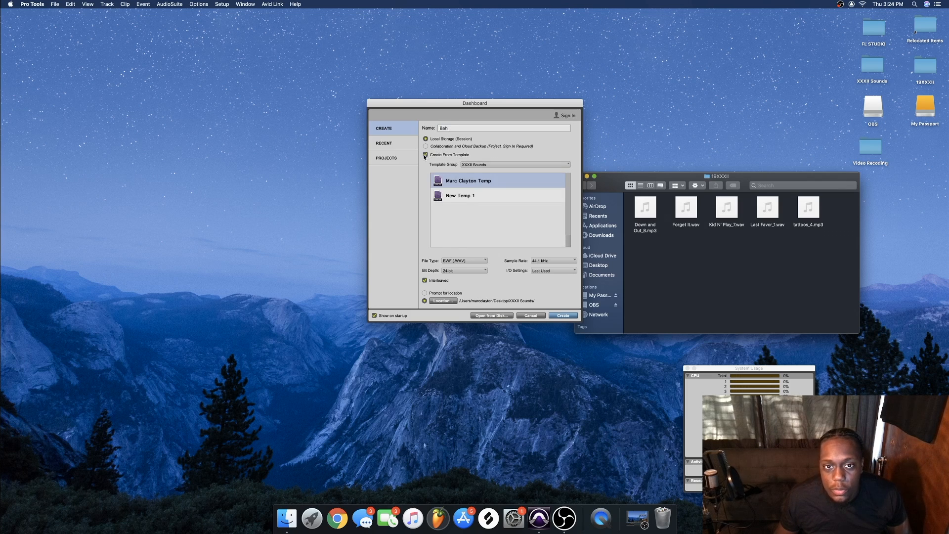
pyautogui.click(464, 196)
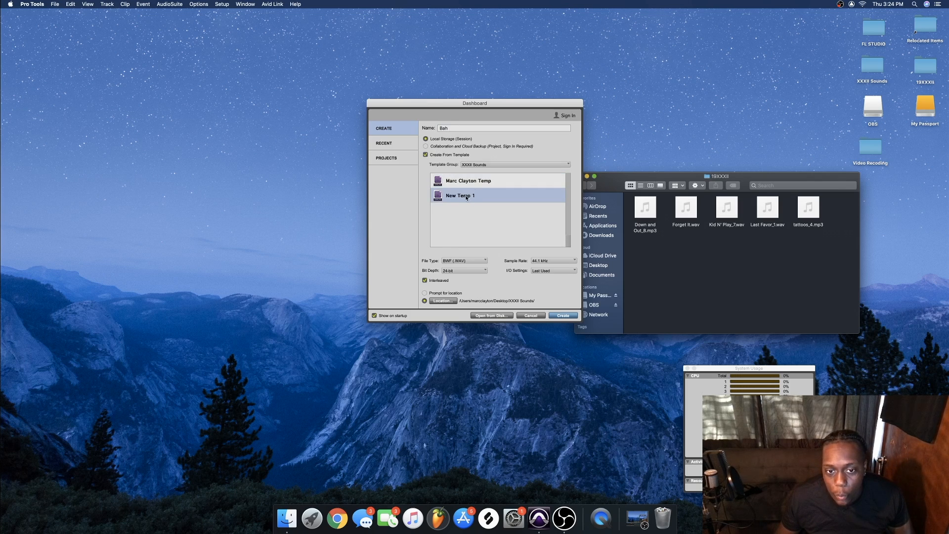
pyautogui.click(563, 316)
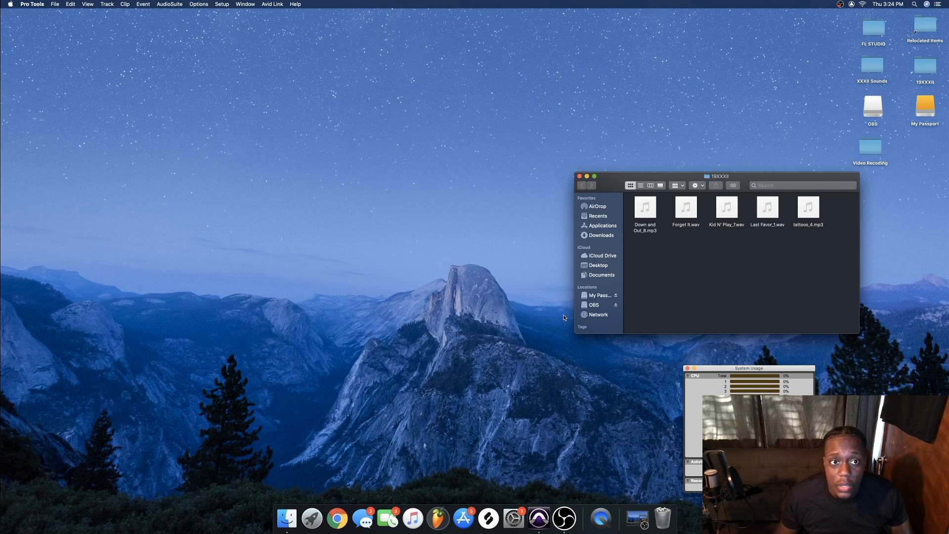